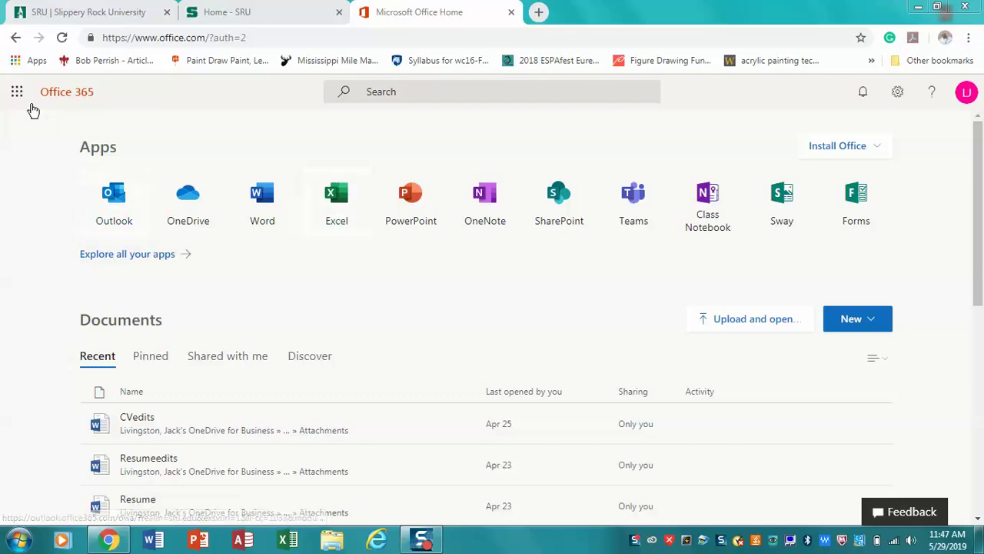
Open the Office 365 app launcher to show Outlook, Word, Excel and the other apps.
left_click(17, 93)
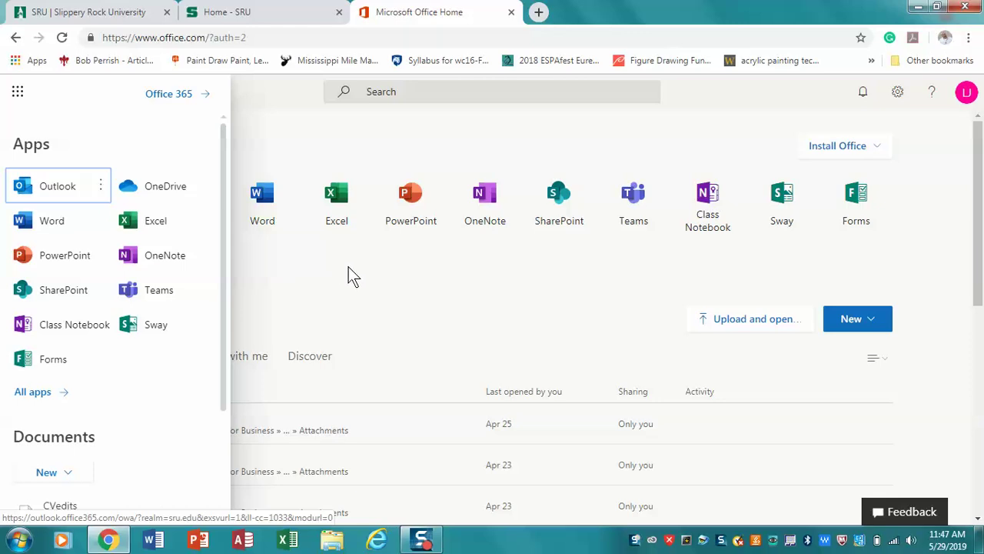
Choose Excel from the app list to reach Excel Online's start page.
left_click(152, 223)
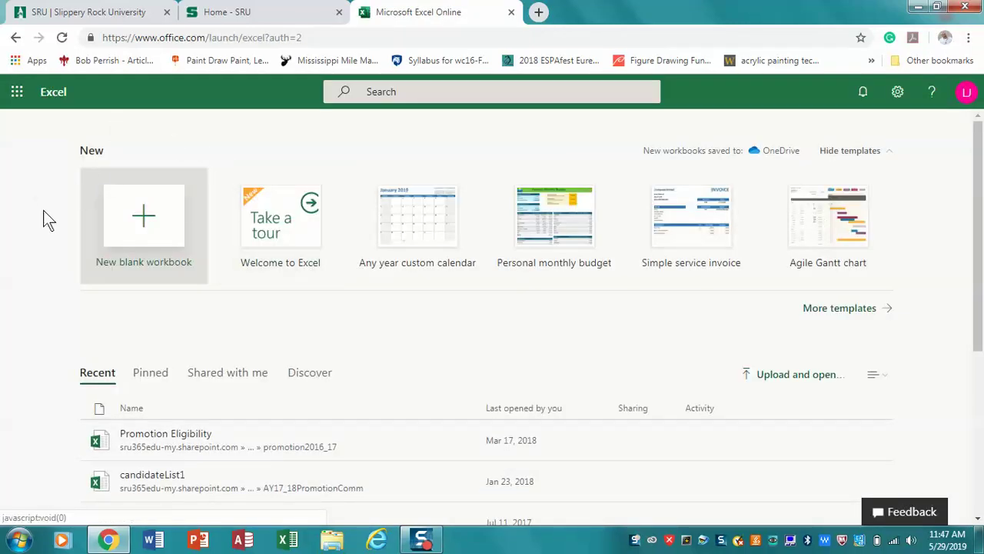
Create the new blank workbook Book 1 and select cell A2 for the weekday list.
left_click(145, 221)
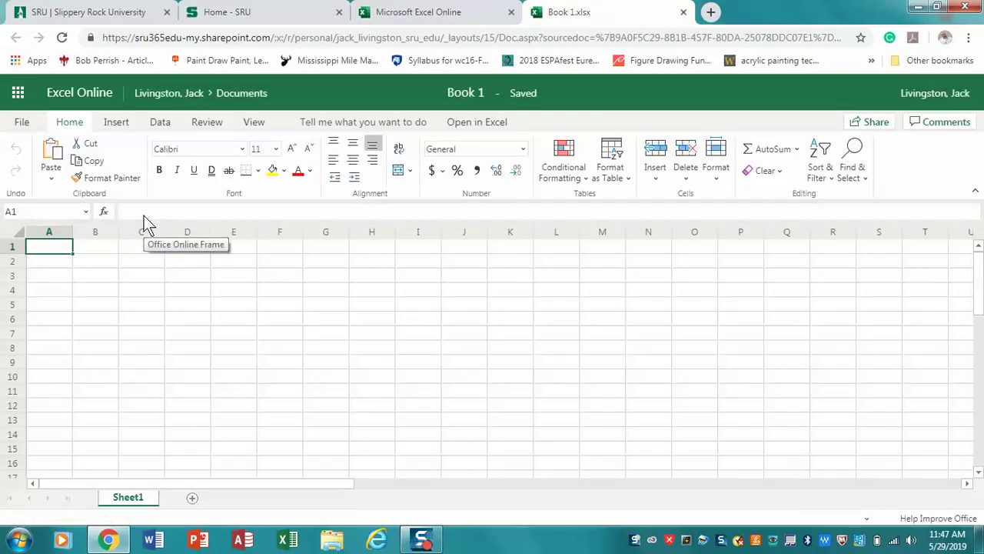
left_click(97, 232)
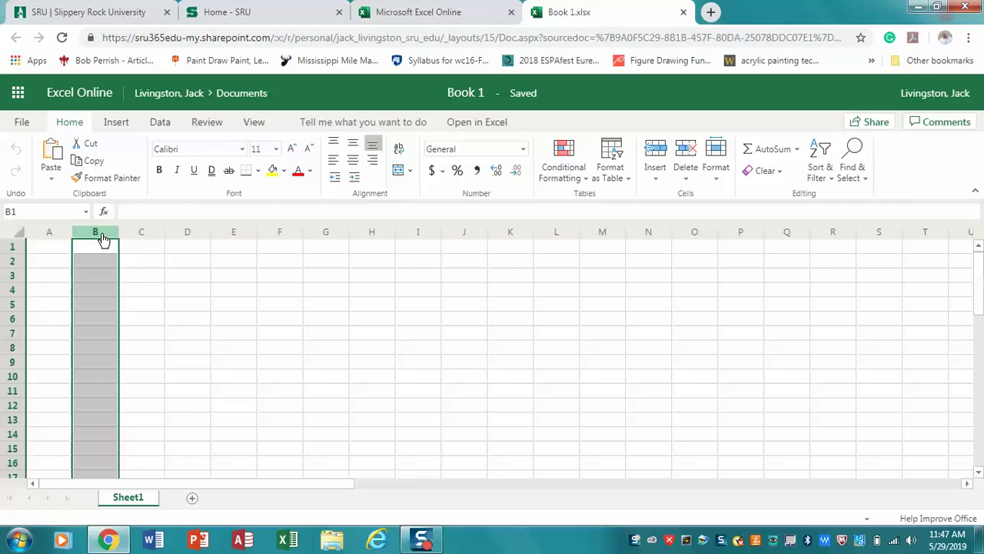
left_click(12, 261)
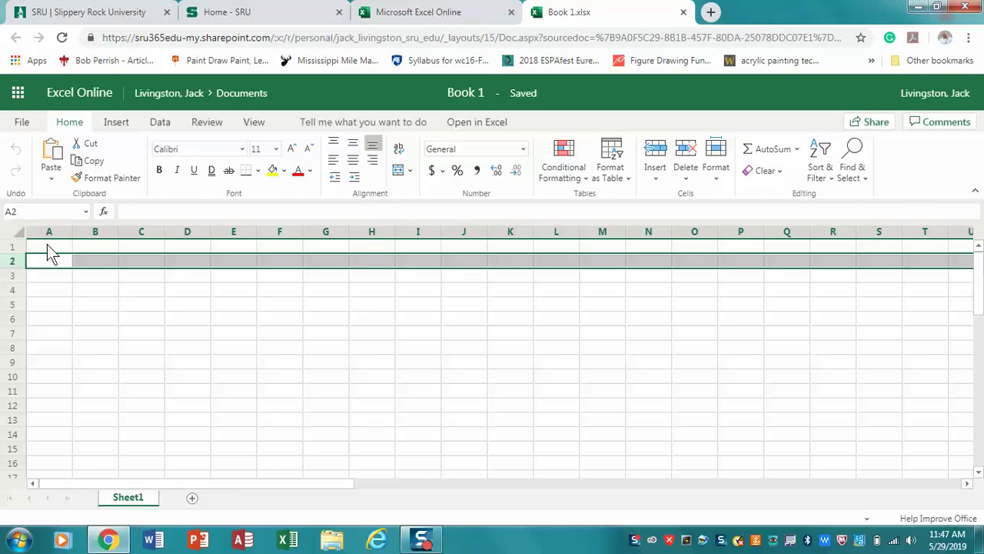
left_click(48, 247)
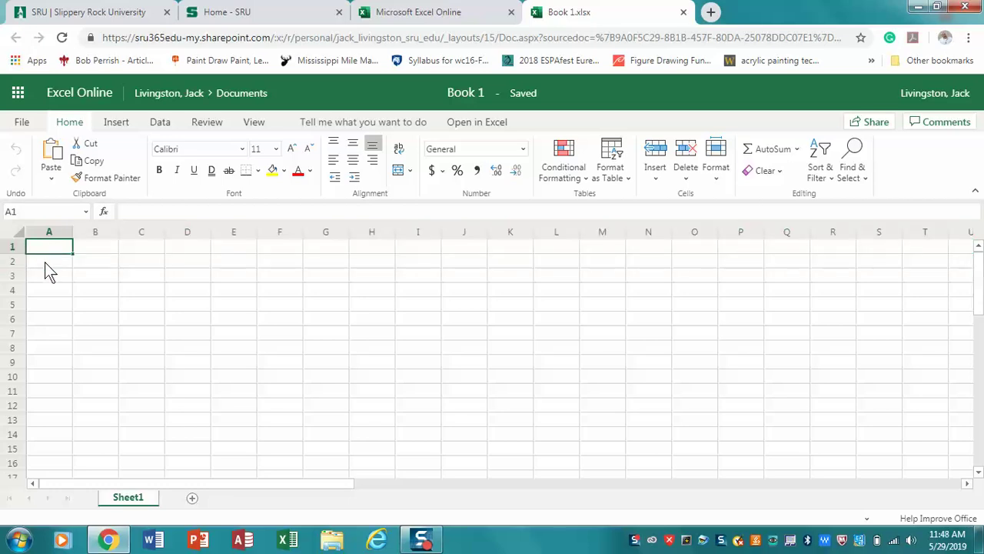
left_click(45, 262)
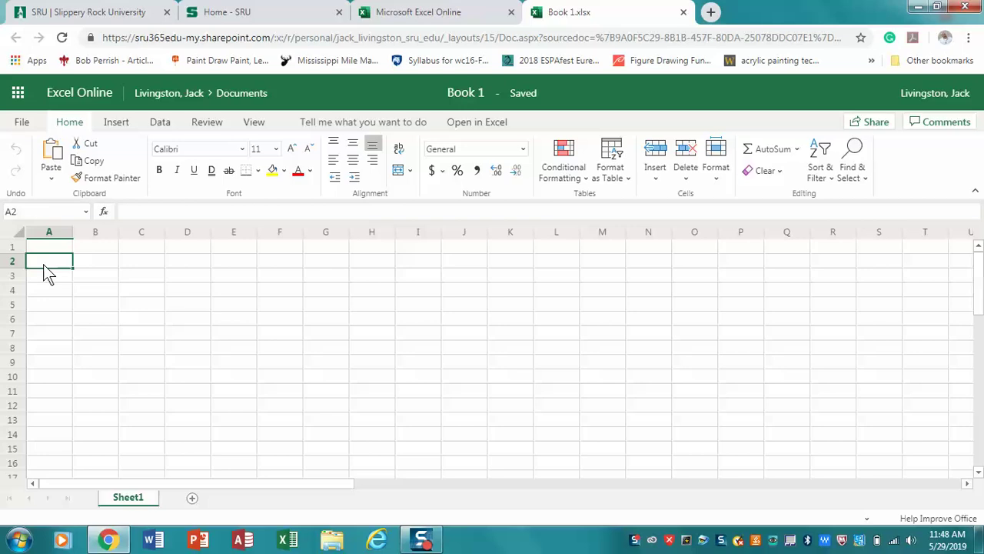
Enter Monday, Tuesday, Wednesday, Thursday and Friday down cells A2 to A6.
type("Monday")
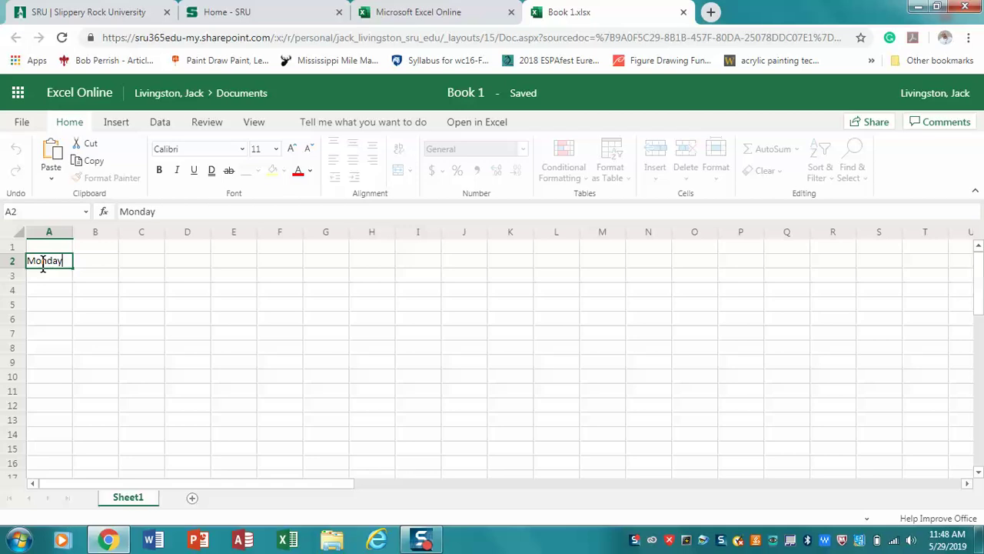
key("Return")
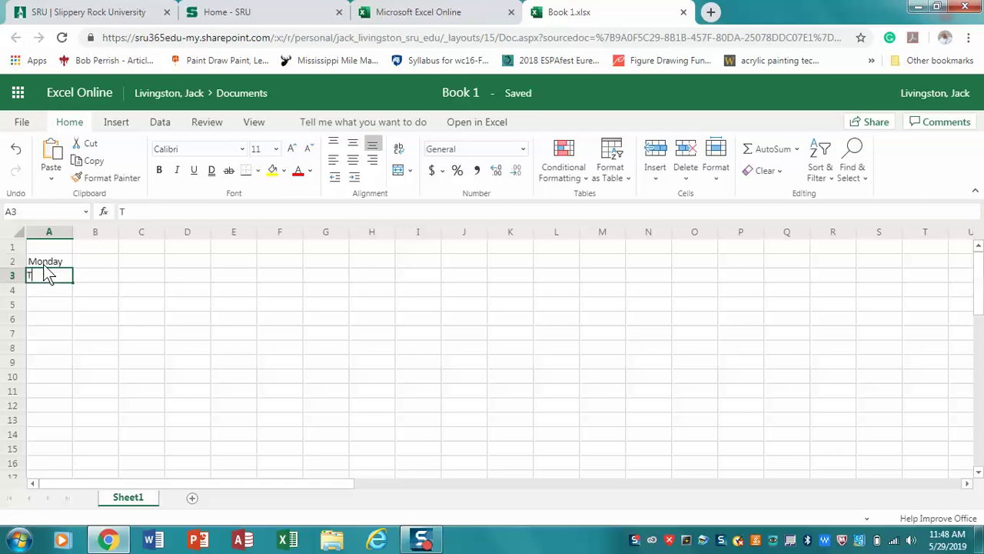
type("Tuesday")
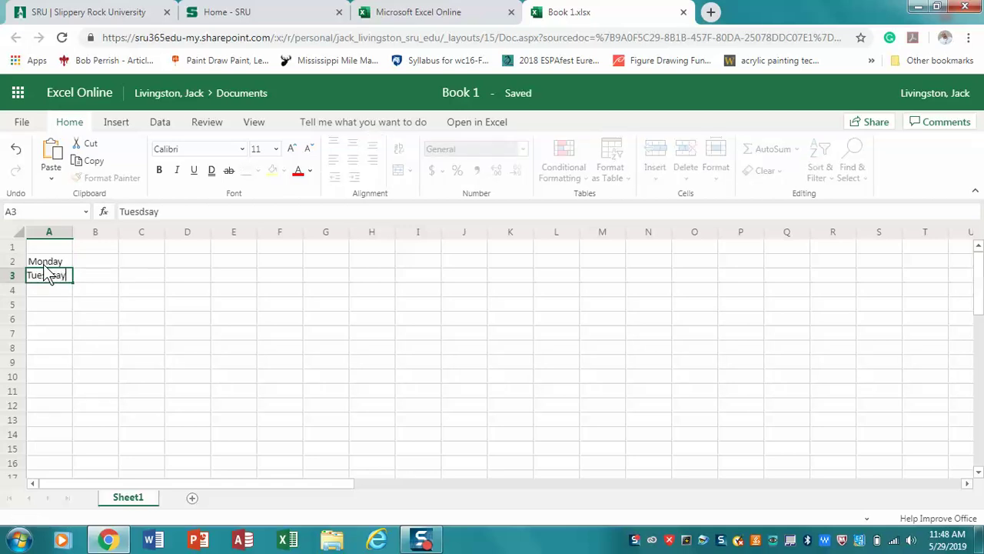
key("Return")
type("Wed")
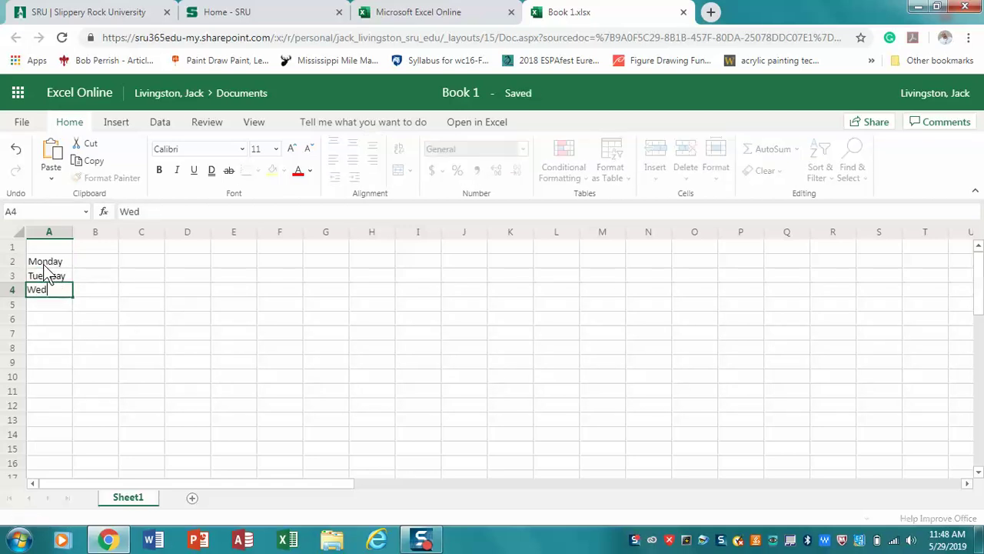
type("nesday")
key("Return")
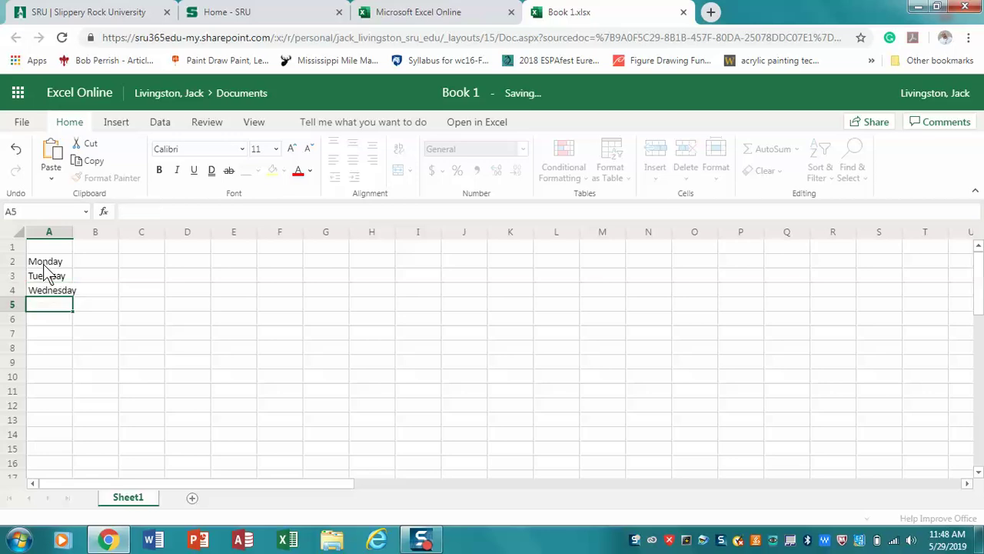
type("Thursday")
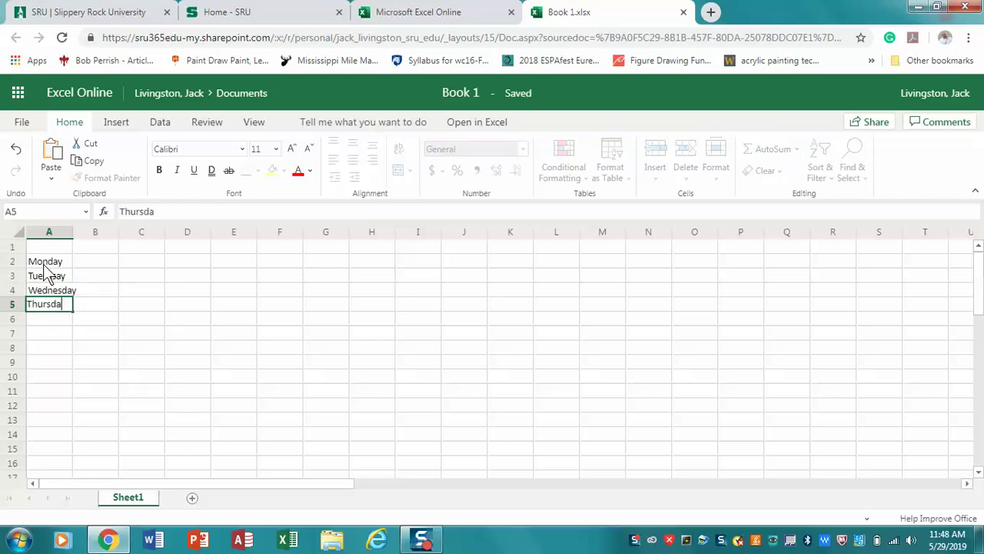
key("Return")
type("Friday")
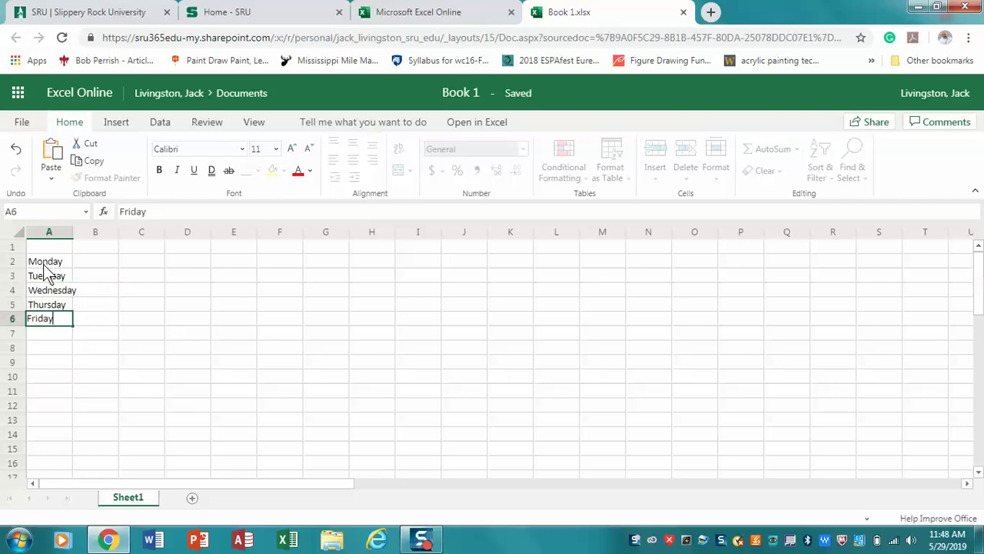
key("Return")
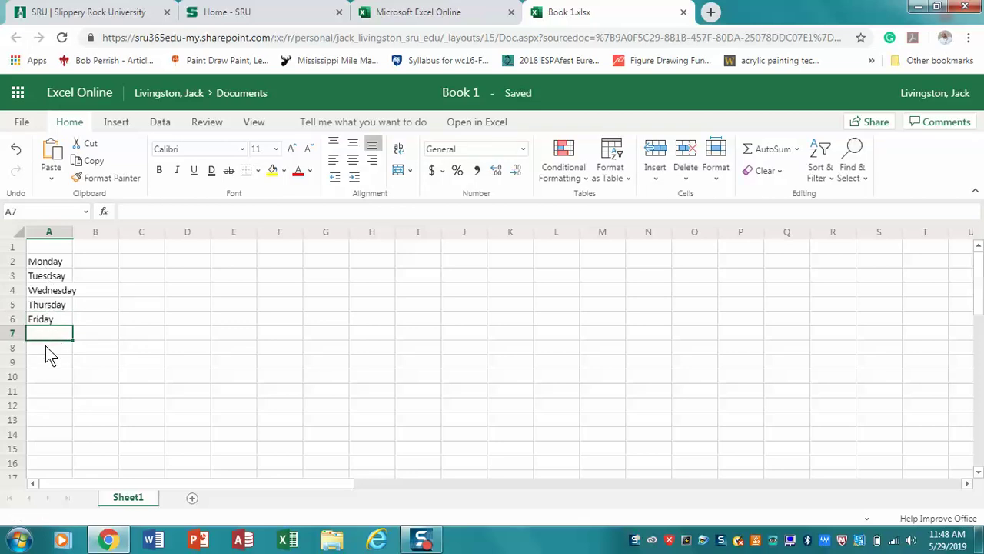
left_click(45, 346)
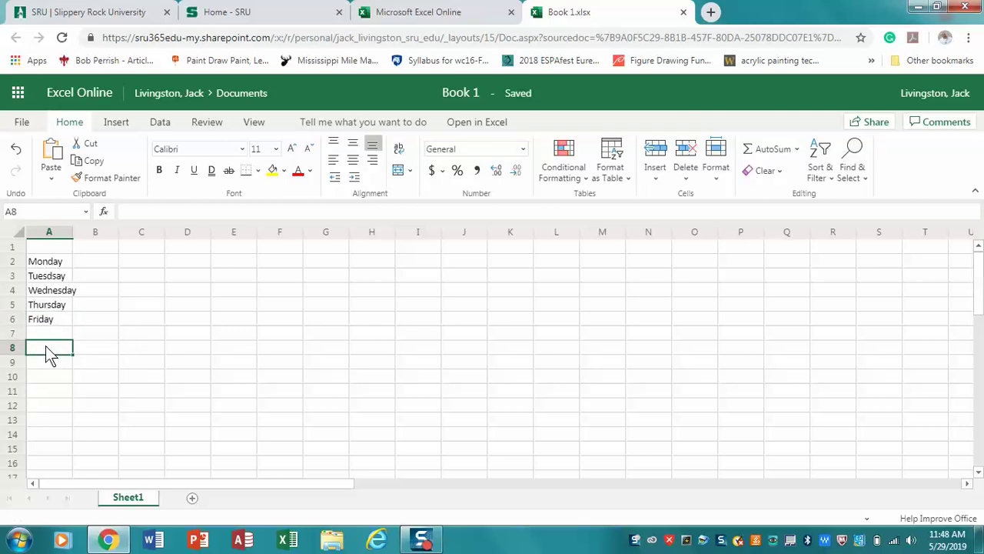
type("8:00")
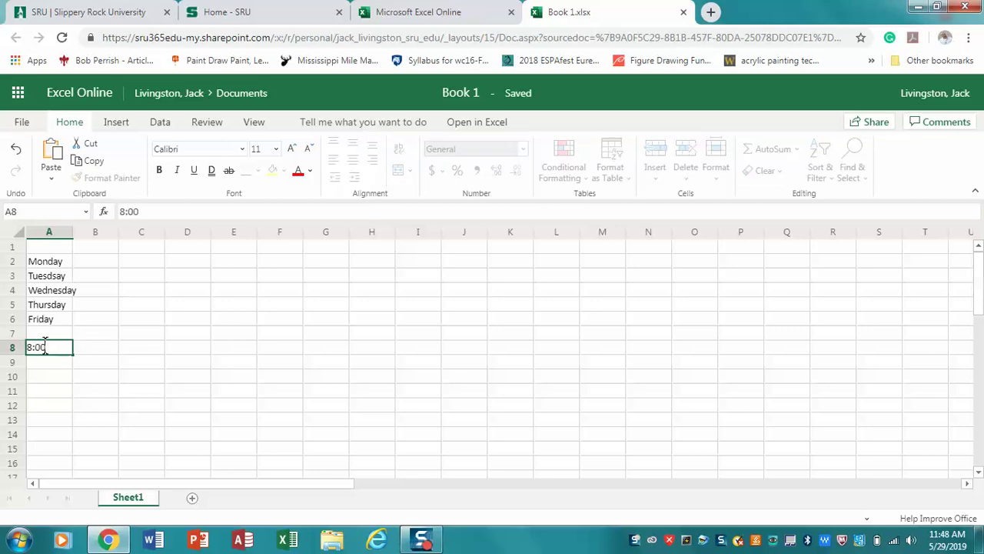
key("Return")
type("9:00")
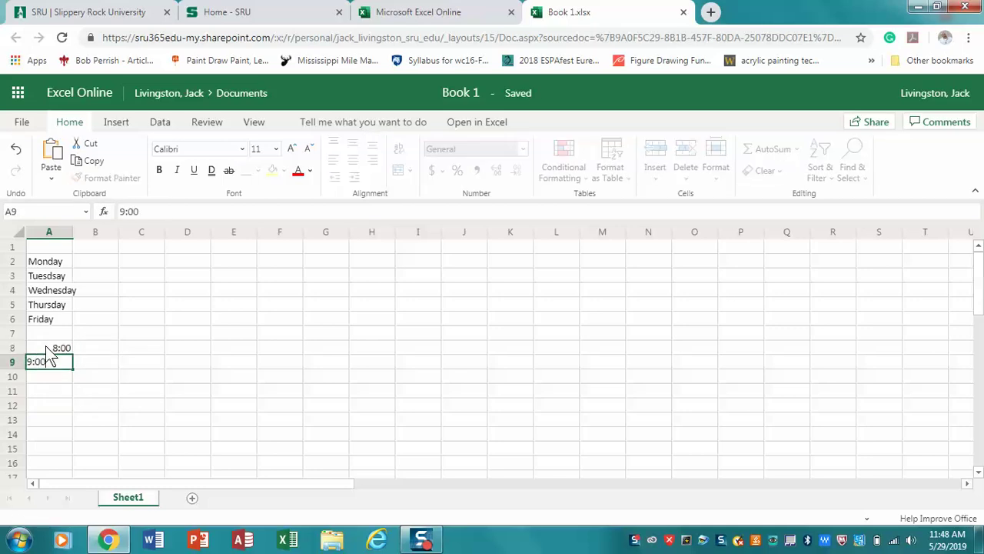
key("Return")
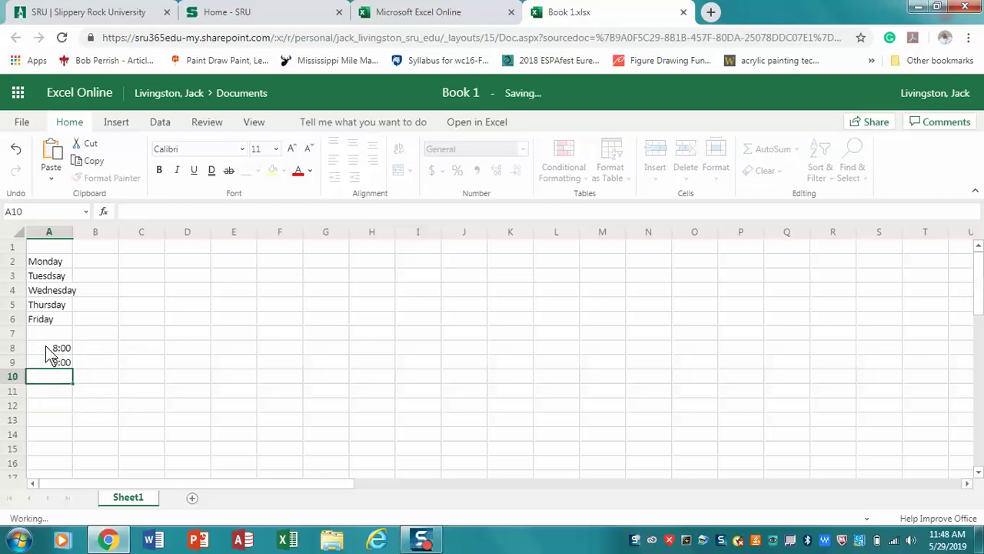
type("10:00")
left_click(77, 393)
left_click_drag(61, 348, 70, 447)
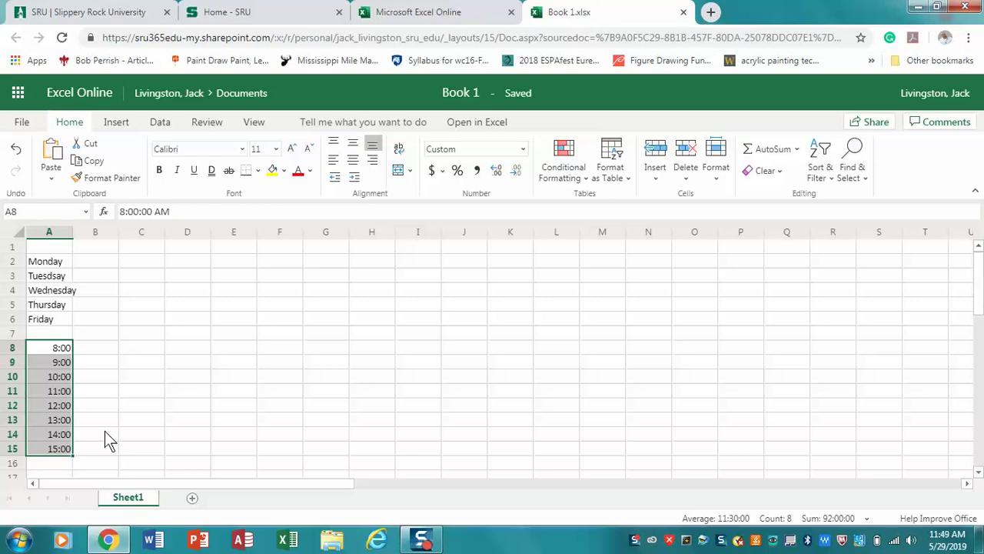
key("Delete")
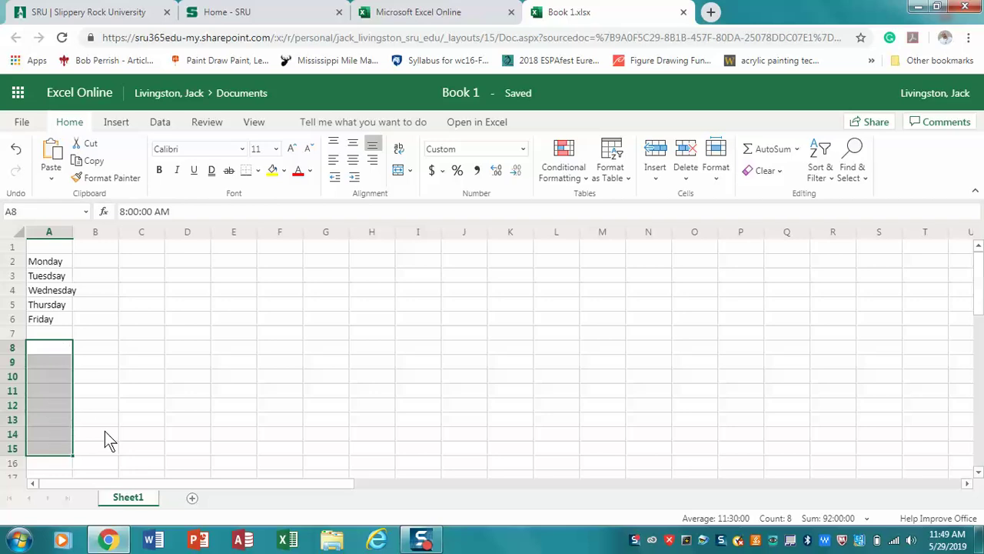
Enter the behavior headings Hitting, Biting and Fleeing in cells B1 to D1.
left_click(92, 250)
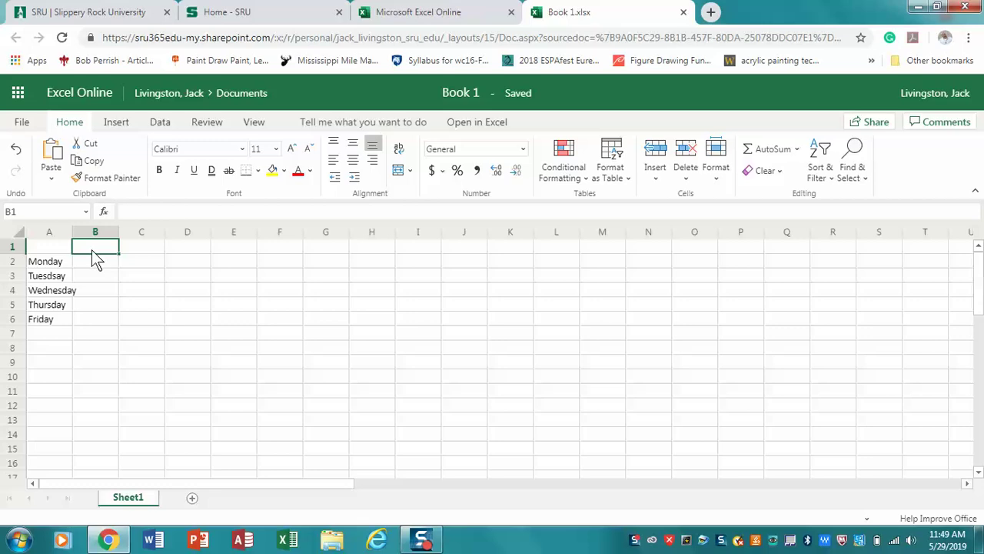
type("Hitting")
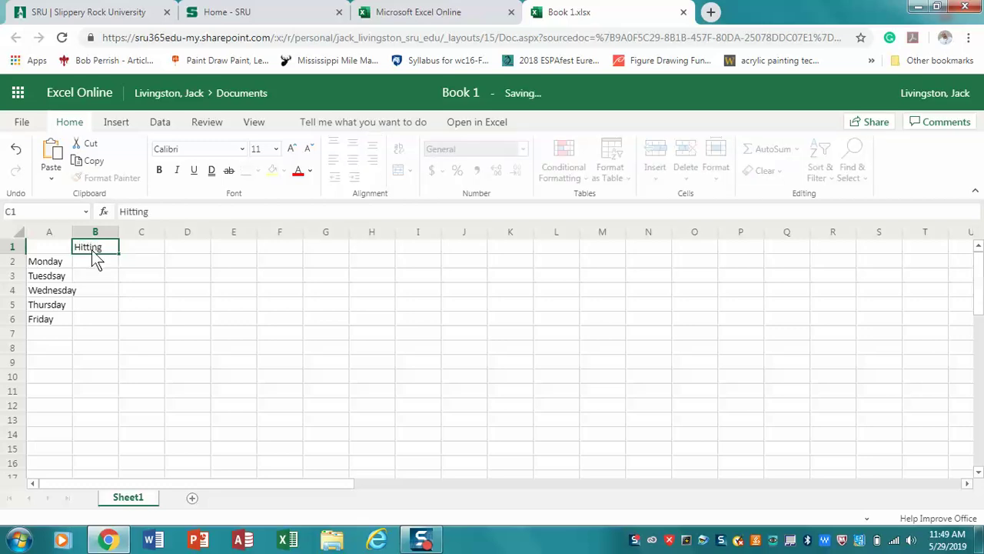
key("Tab")
type("Biting")
key("Tab")
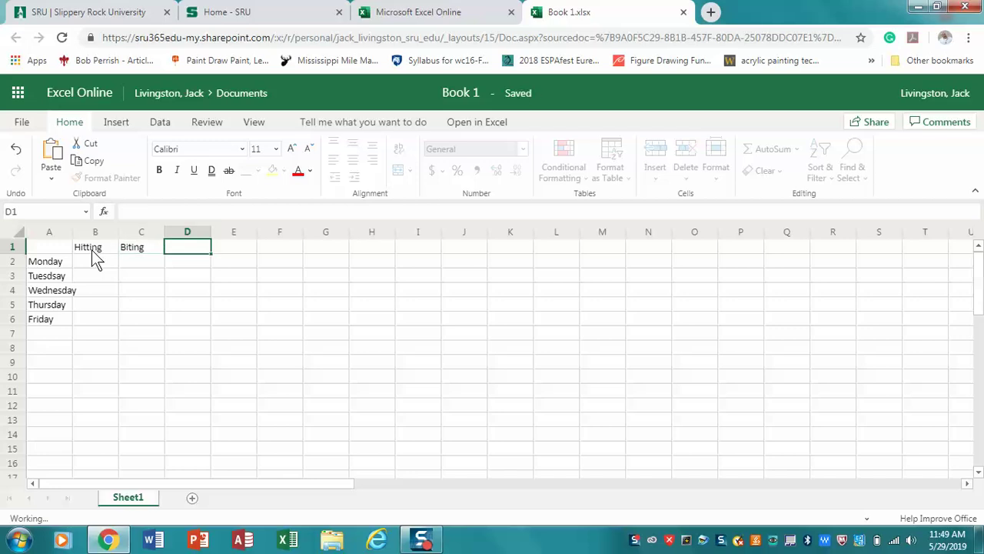
type("Fleeing")
key("Return")
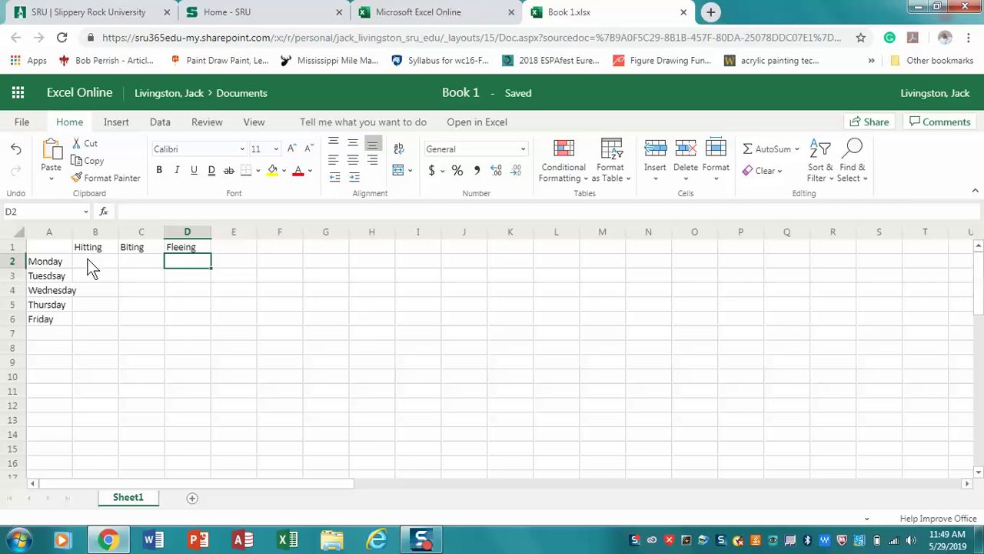
Fill in Monday's counts 6, 8, 7 and Tuesday's counts 9, 10, 9.
left_click(90, 264)
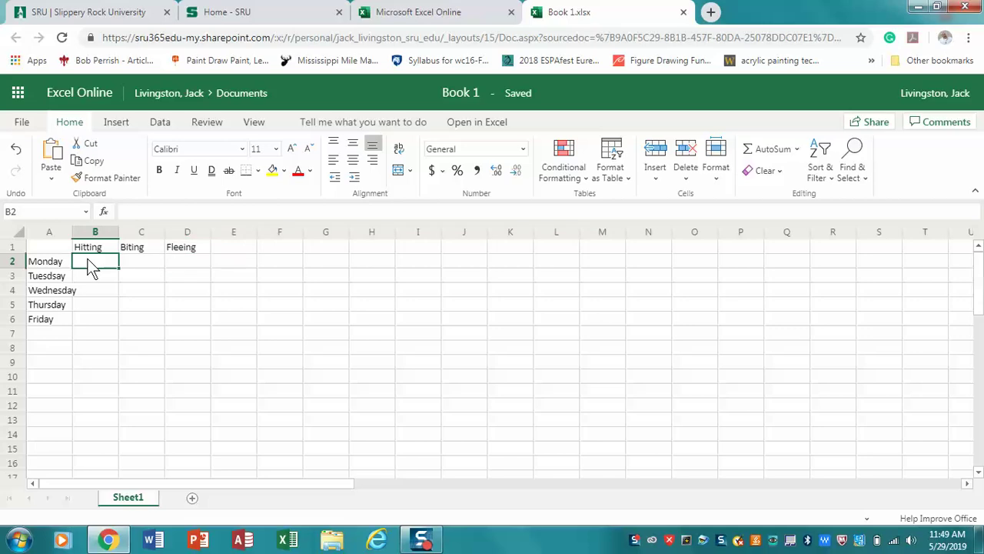
type("6")
key("Tab")
type("8")
key("Tab")
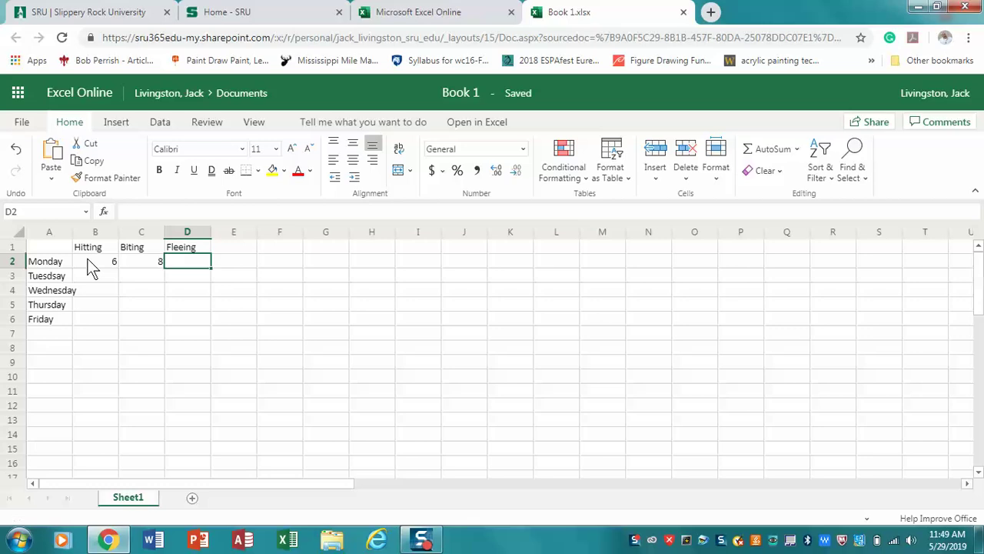
type("7")
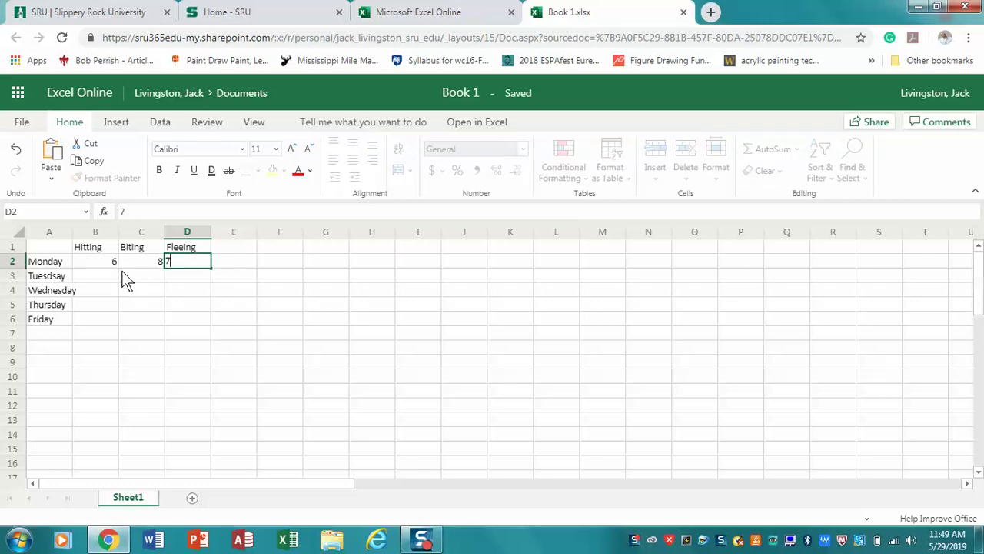
left_click(104, 275)
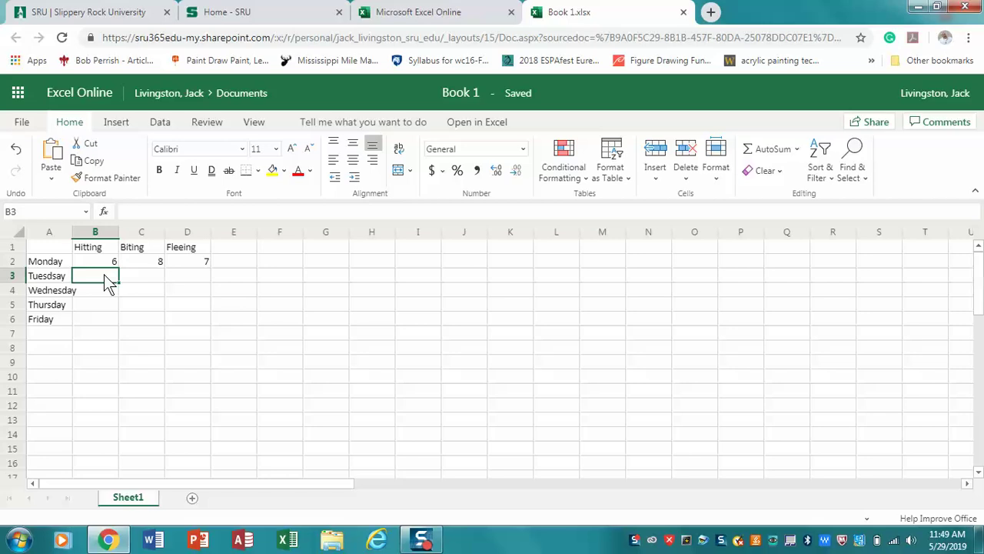
type("9")
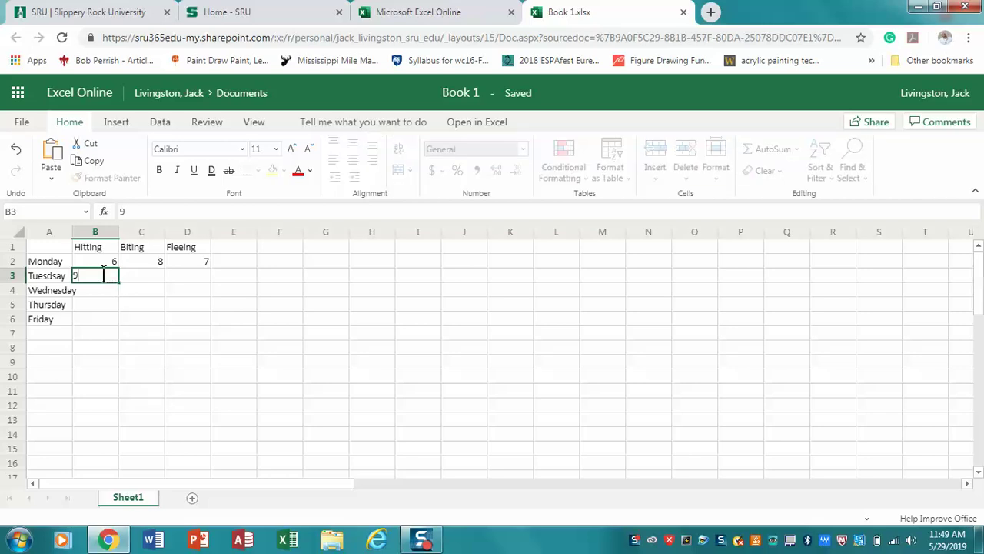
key("Tab")
type("10")
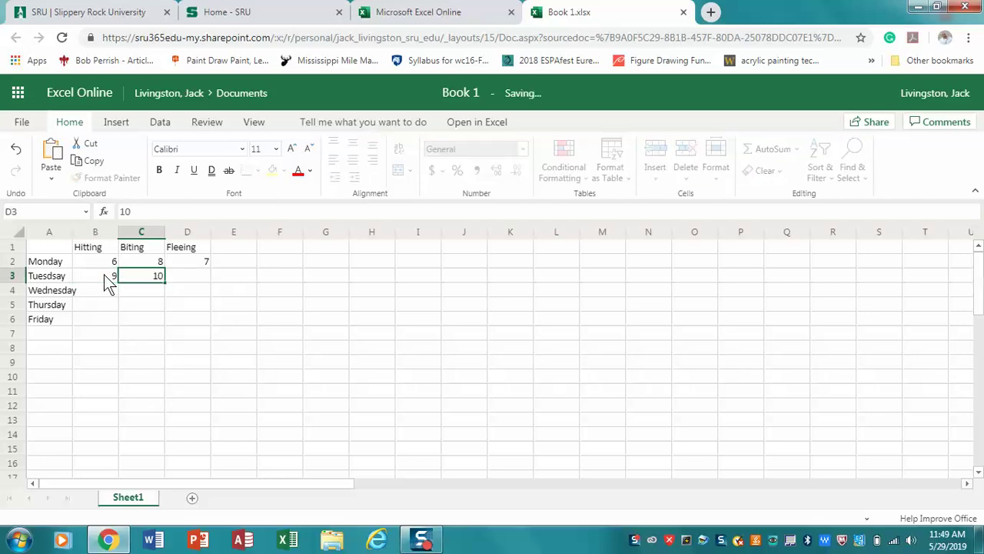
key("Tab")
type("9")
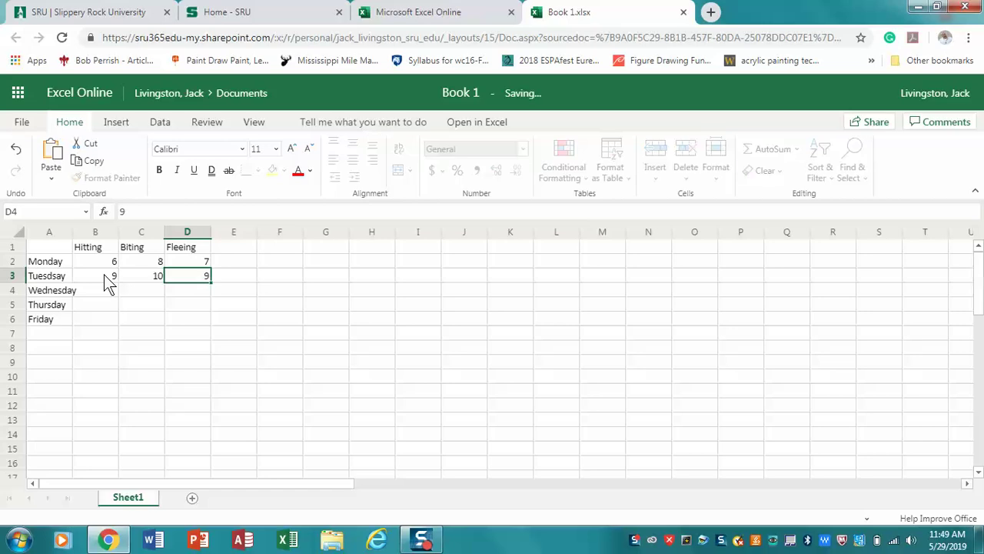
key("Return")
Fill in Wednesday's counts 14, 16, 13 and Thursday's counts 10, 8, 9.
left_click(103, 300)
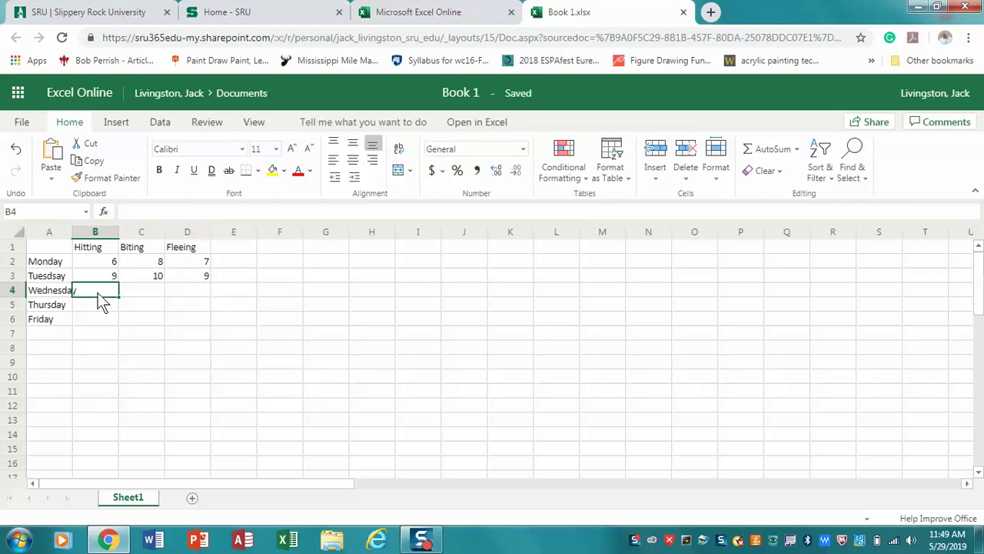
type("14")
key("Tab")
type("16")
key("Tab")
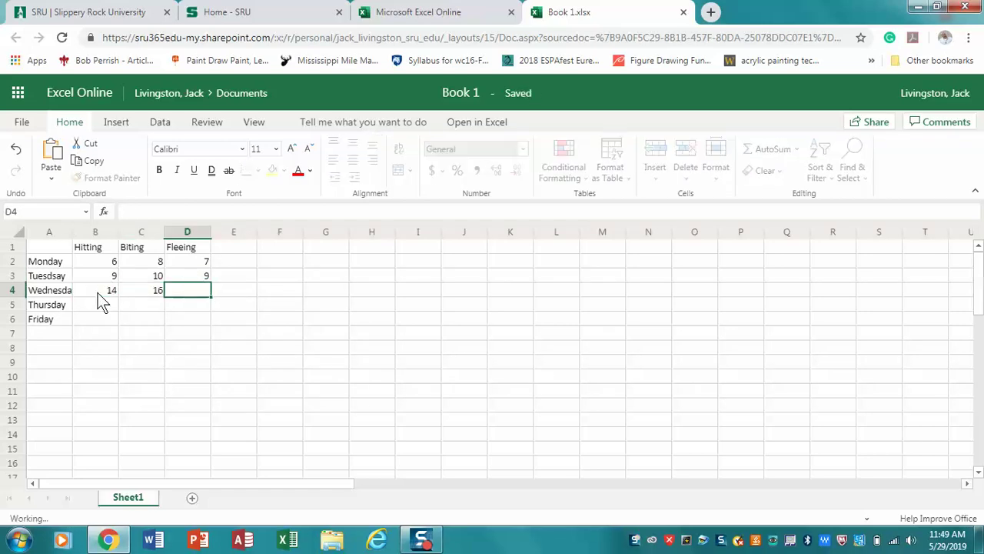
type("13")
key("Return")
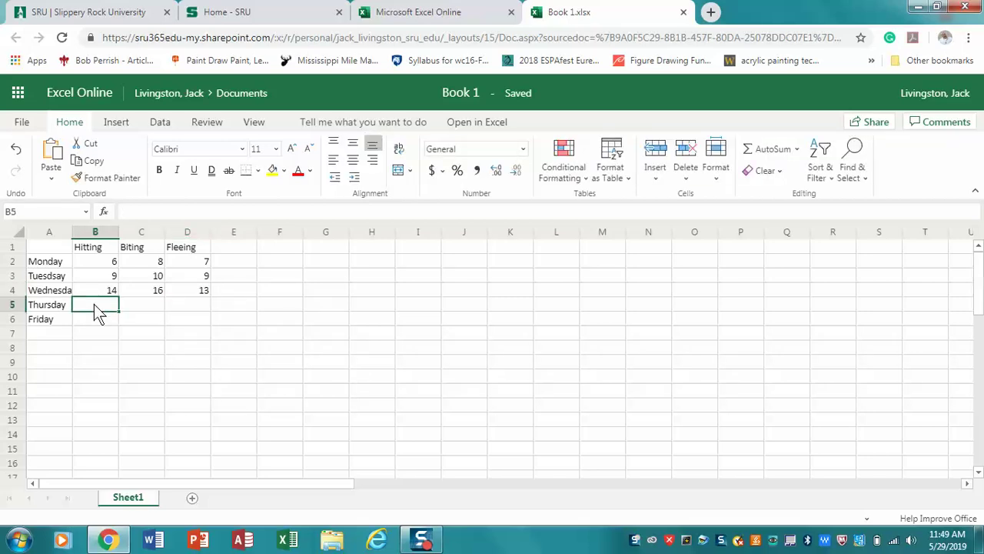
type("10")
key("Tab")
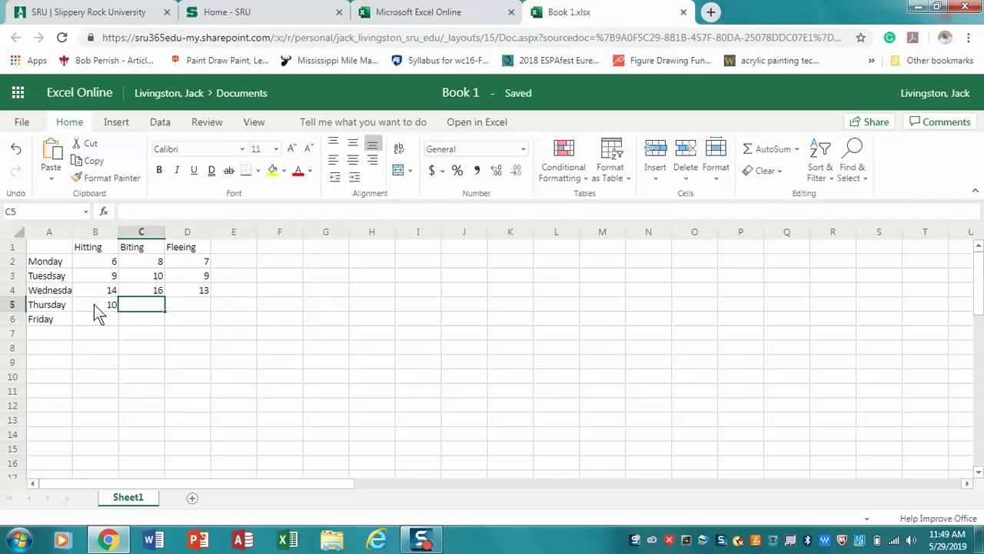
type("8")
key("Tab")
type("9")
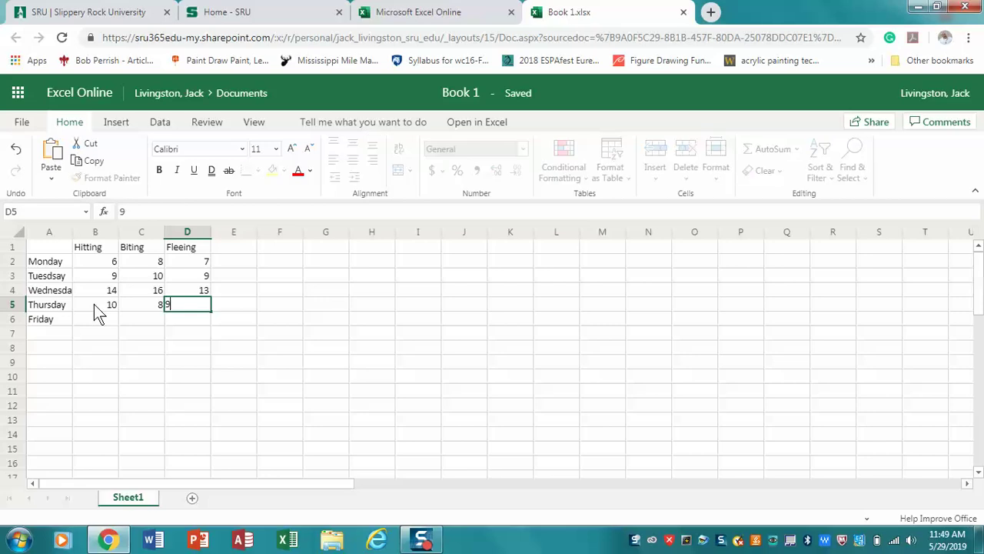
key("Tab")
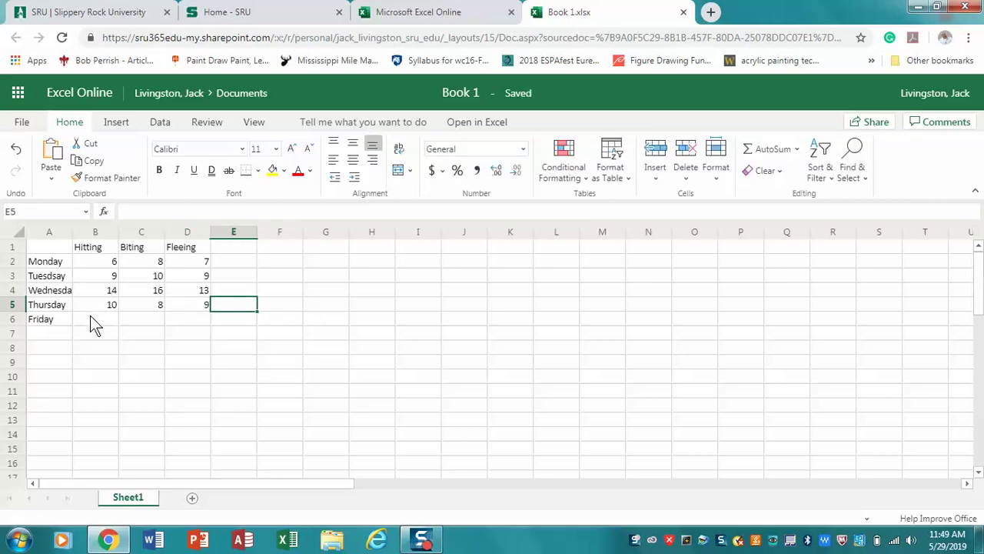
Enter Friday's Hitting count 2 and Biting count 1.
left_click(90, 323)
type("2")
key("Tab")
type("1")
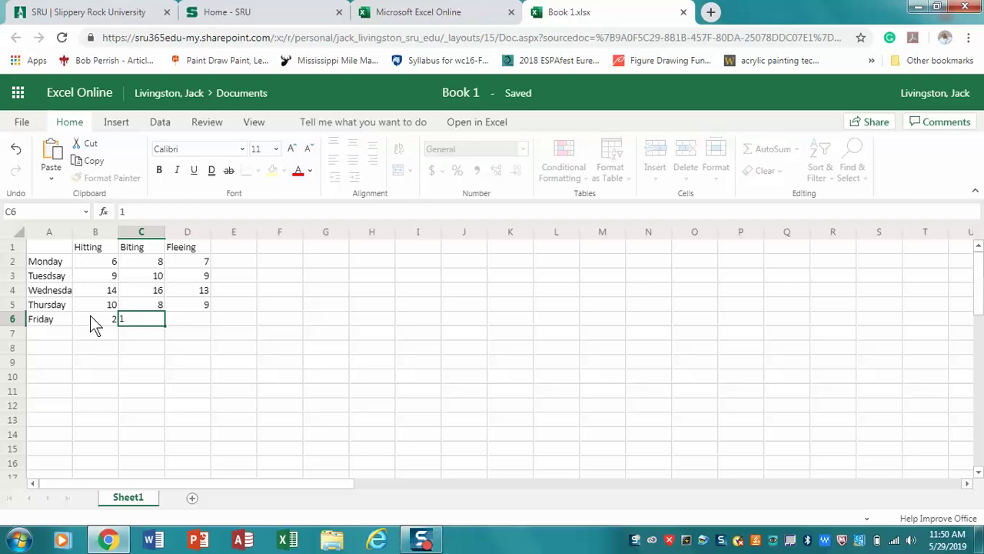
key("Tab")
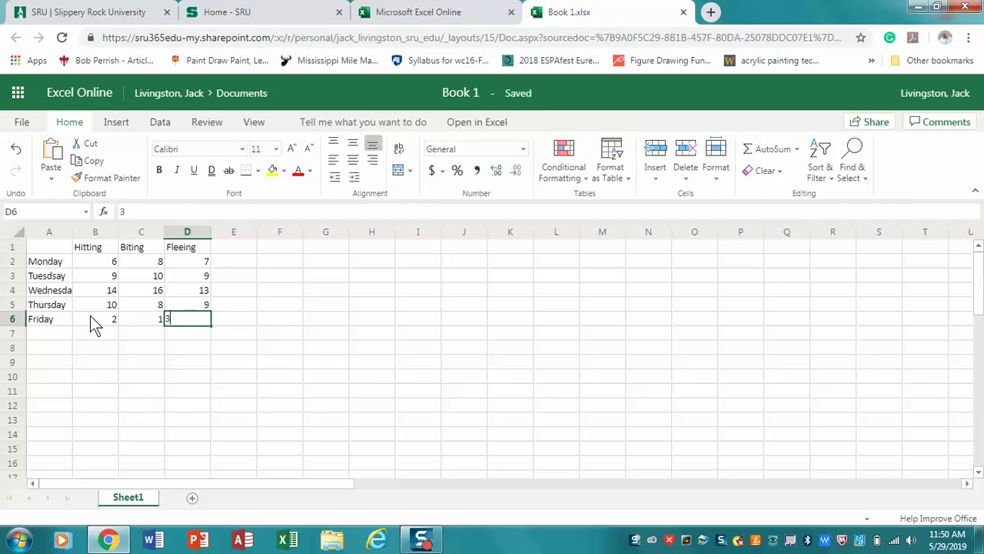
Complete Friday's Fleeing count with 3 in cell D6.
type("3")
left_click(122, 350)
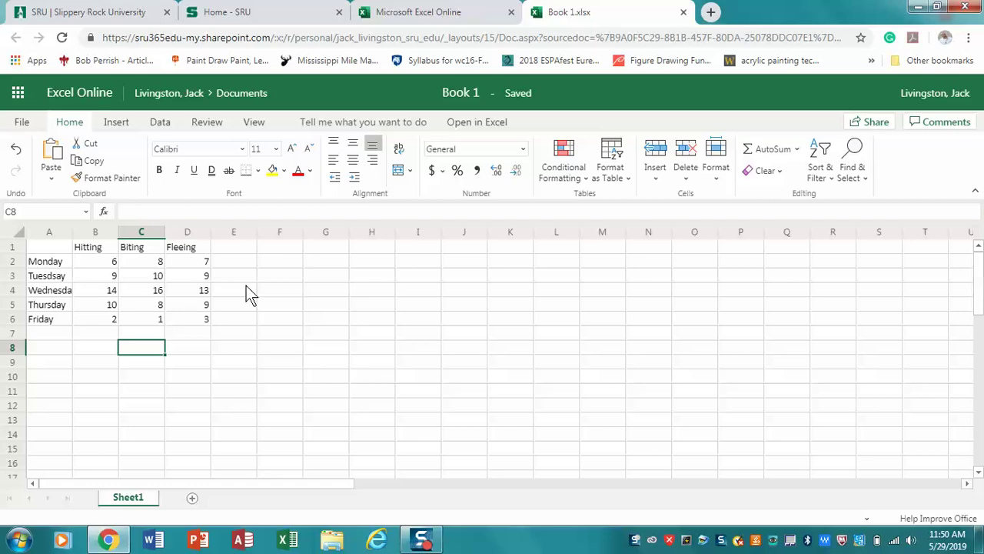
Insert a 2-D clustered column chart beside the weekday table.
left_click(125, 124)
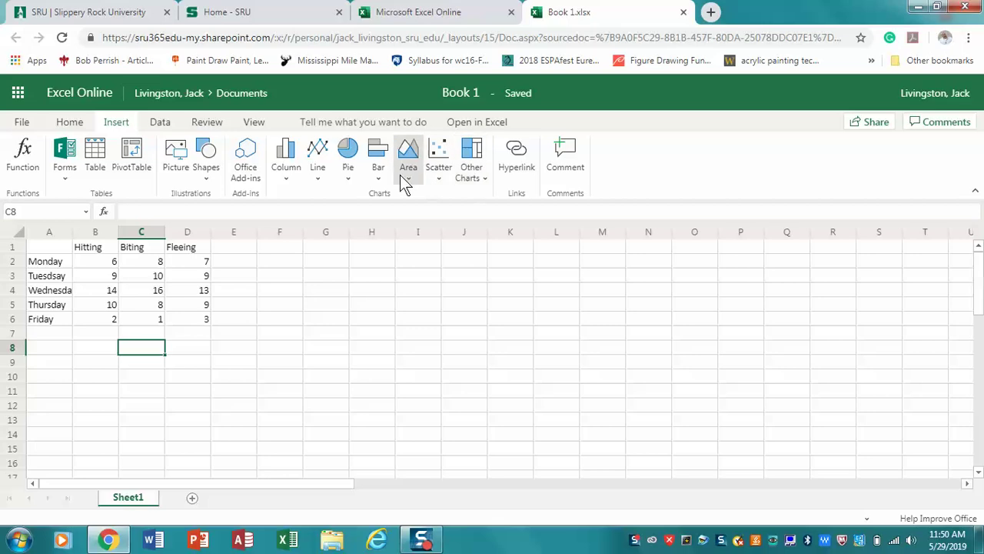
left_click(284, 165)
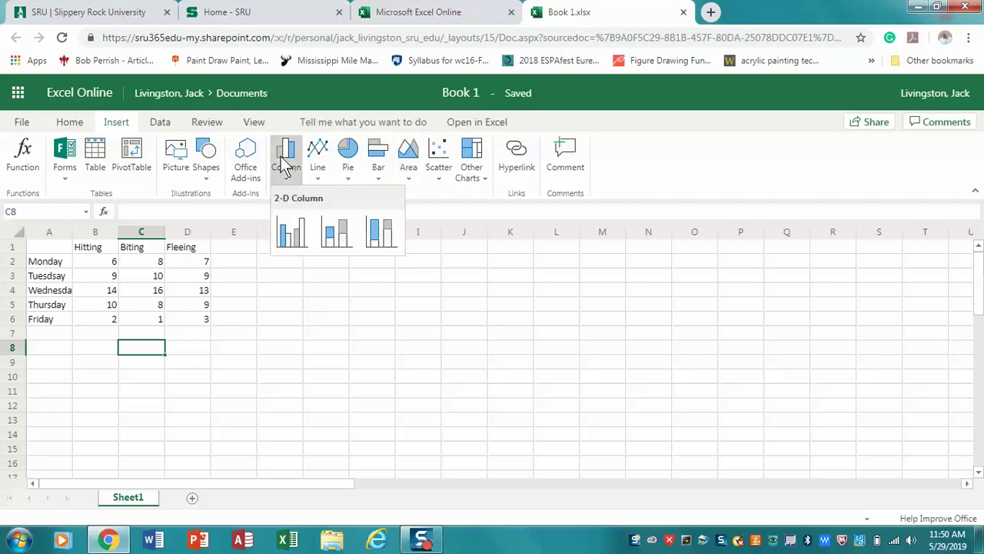
left_click(293, 238)
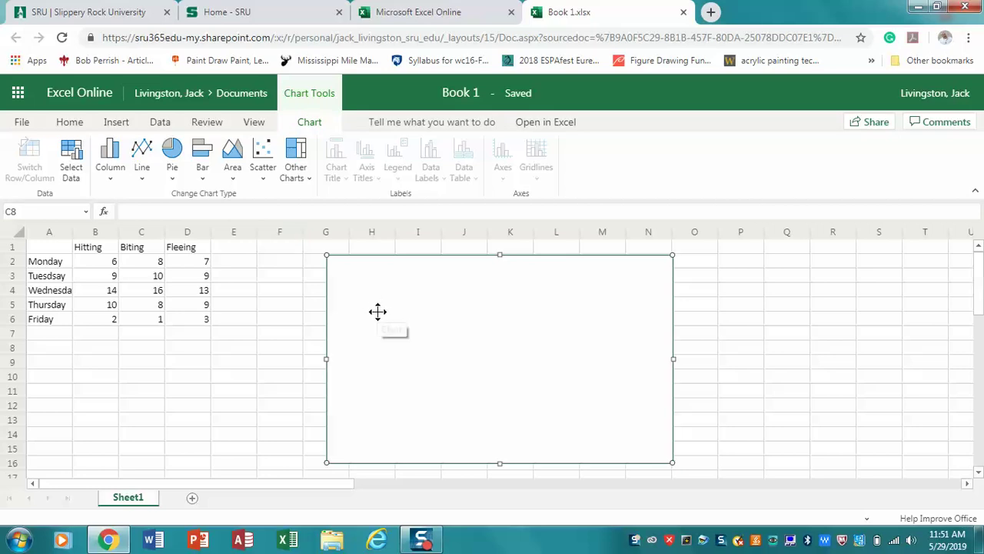
Delete the blank clustered column chart from the sheet.
left_click_drag(47, 253, 187, 319)
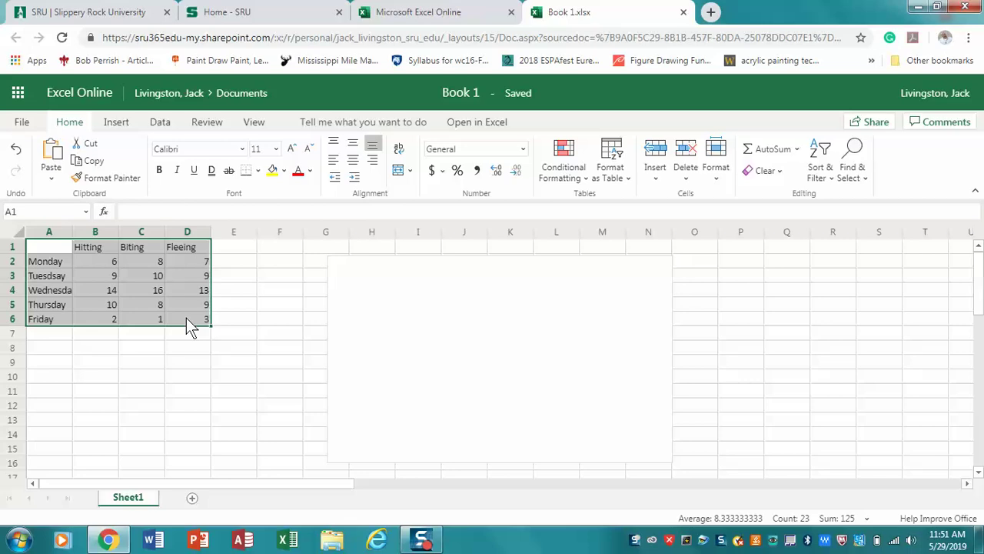
key("Return")
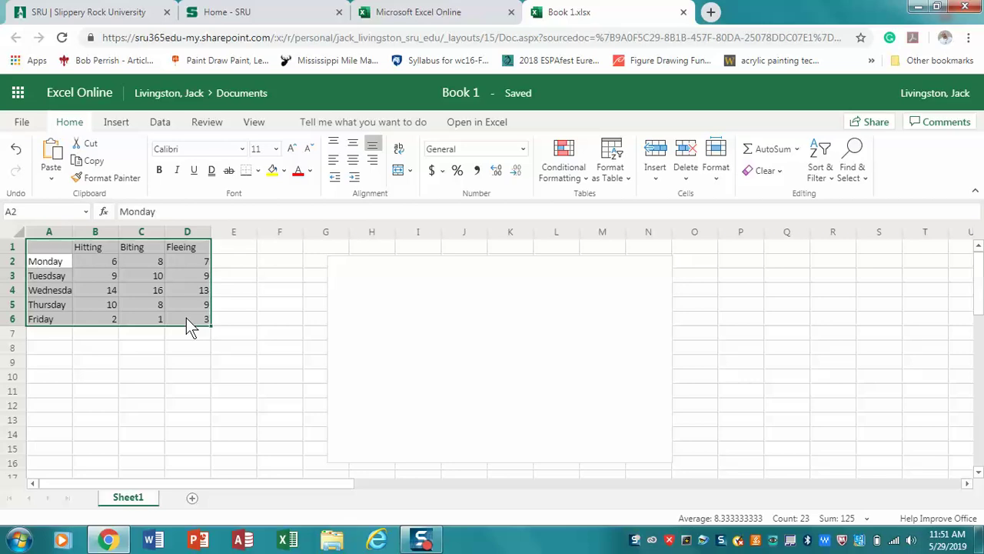
left_click(200, 347)
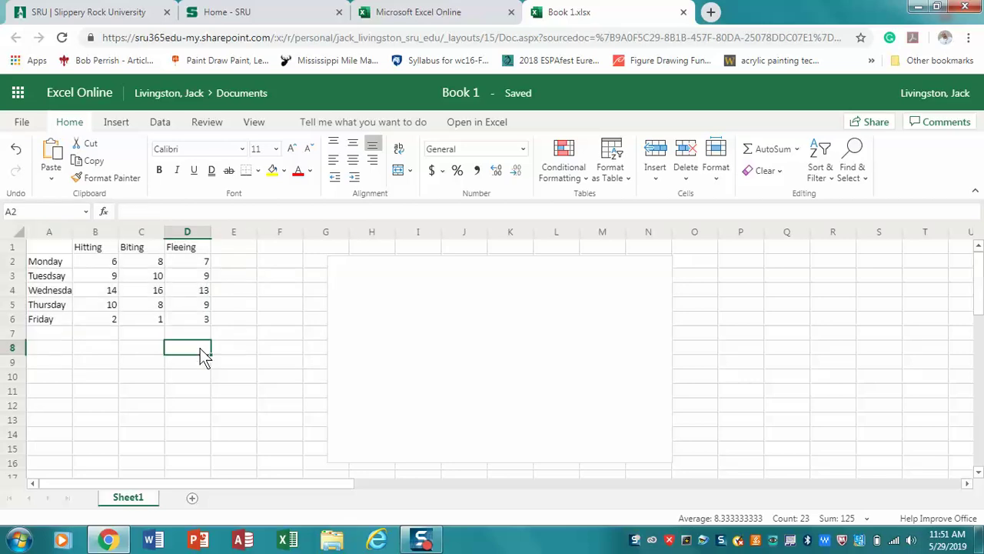
left_click(405, 291)
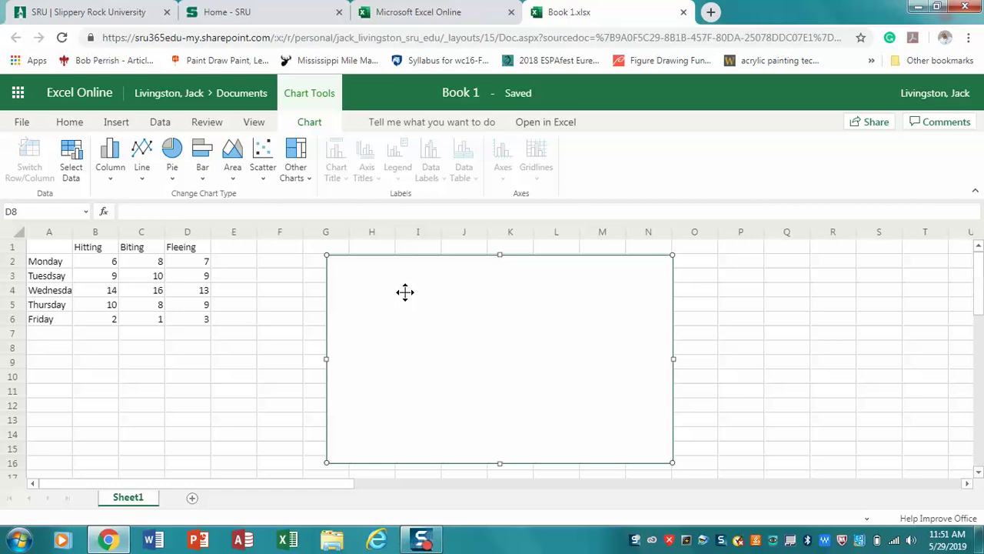
key("Delete")
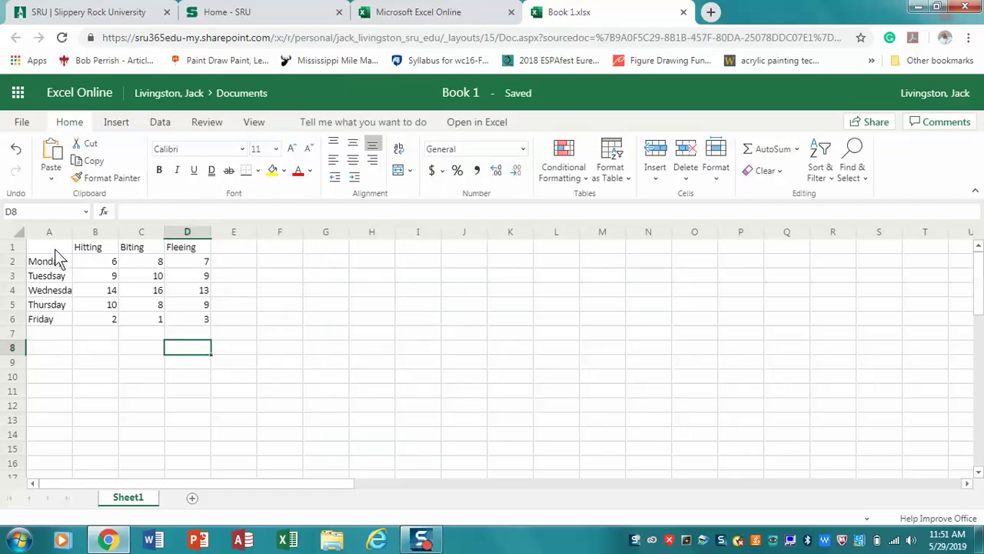
Insert a clustered column chart from the A1:D6 Hitting, Biting and Fleeing data.
left_click_drag(54, 249, 186, 322)
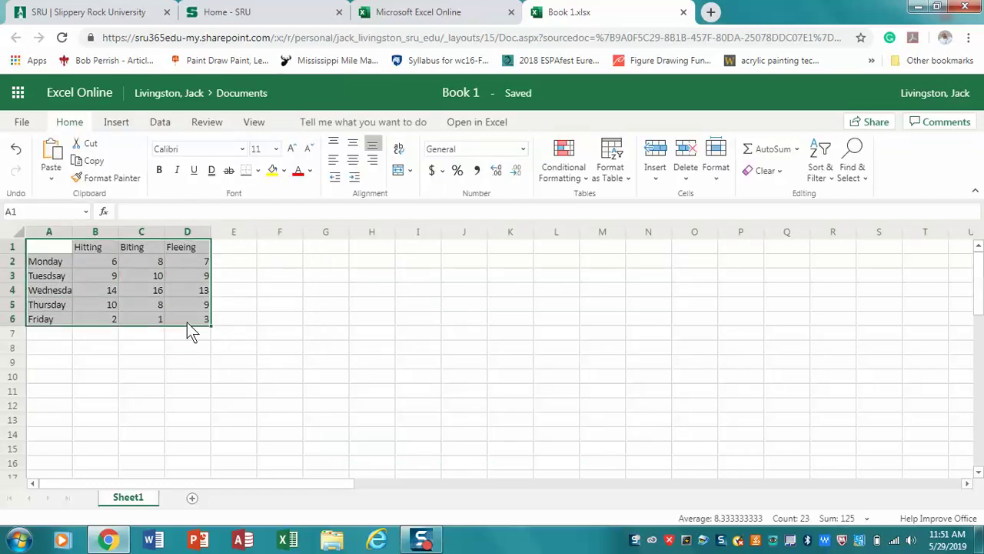
left_click(117, 124)
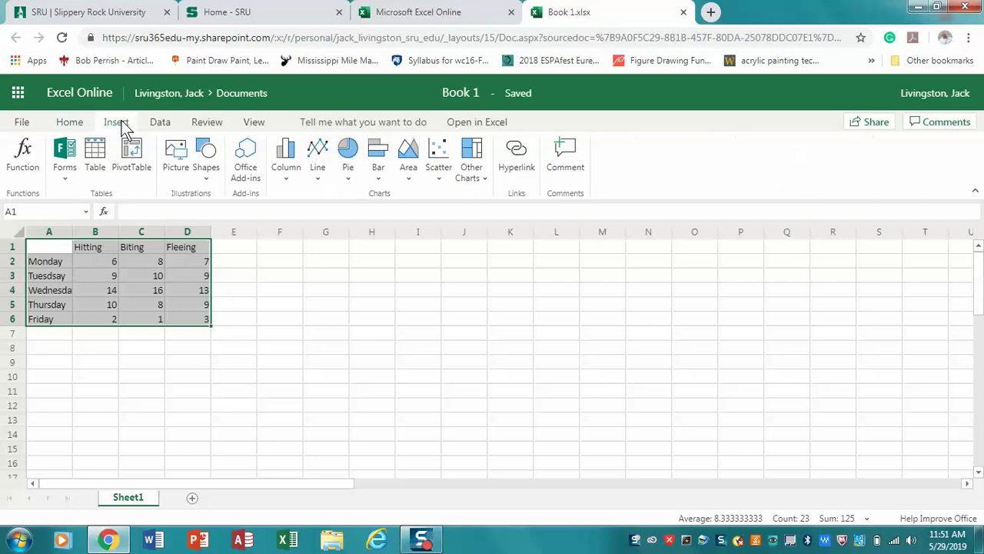
left_click(290, 168)
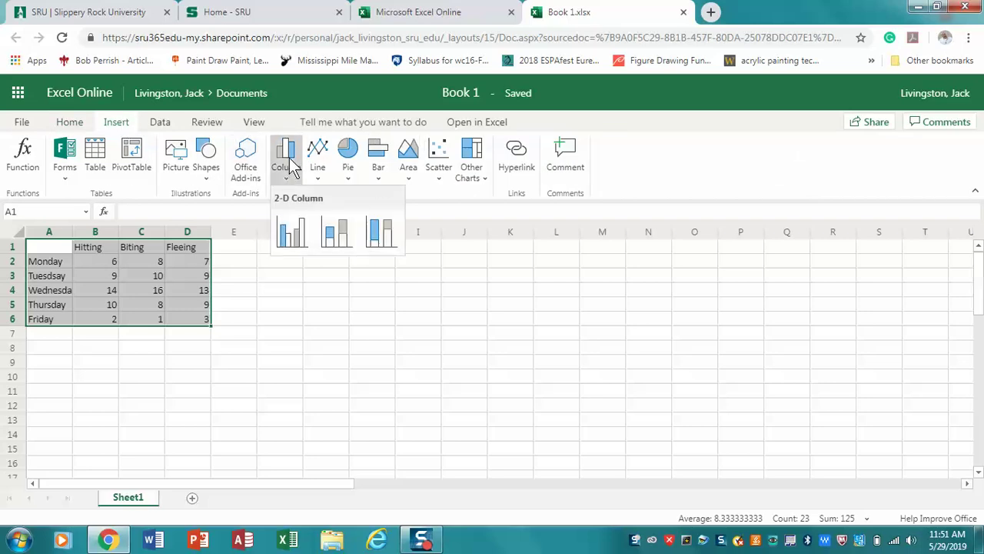
left_click(297, 237)
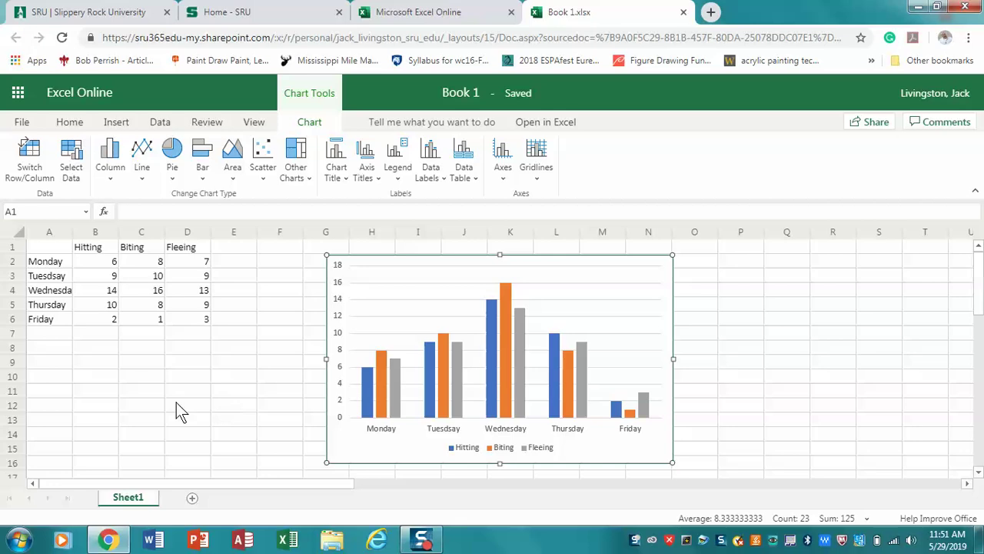
left_click(234, 355)
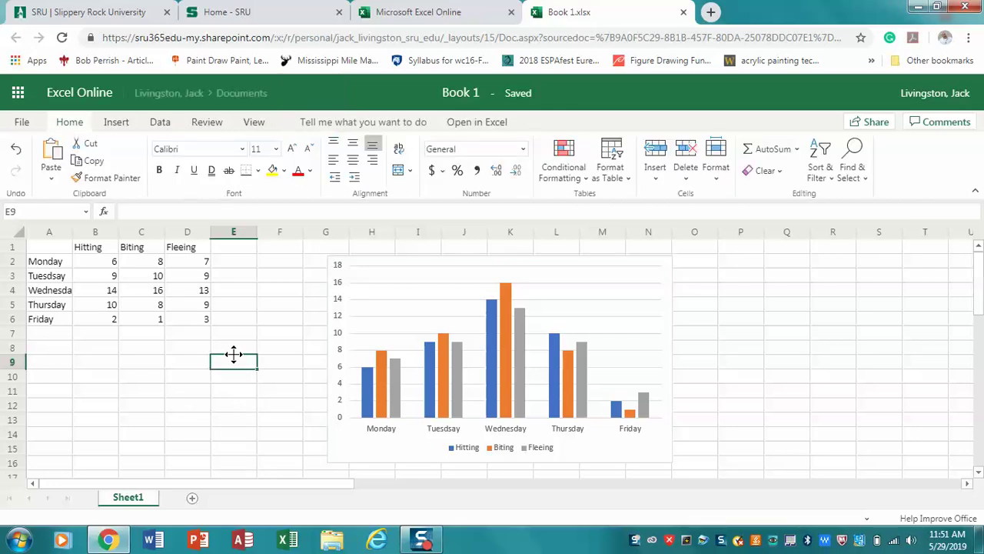
left_click(175, 388)
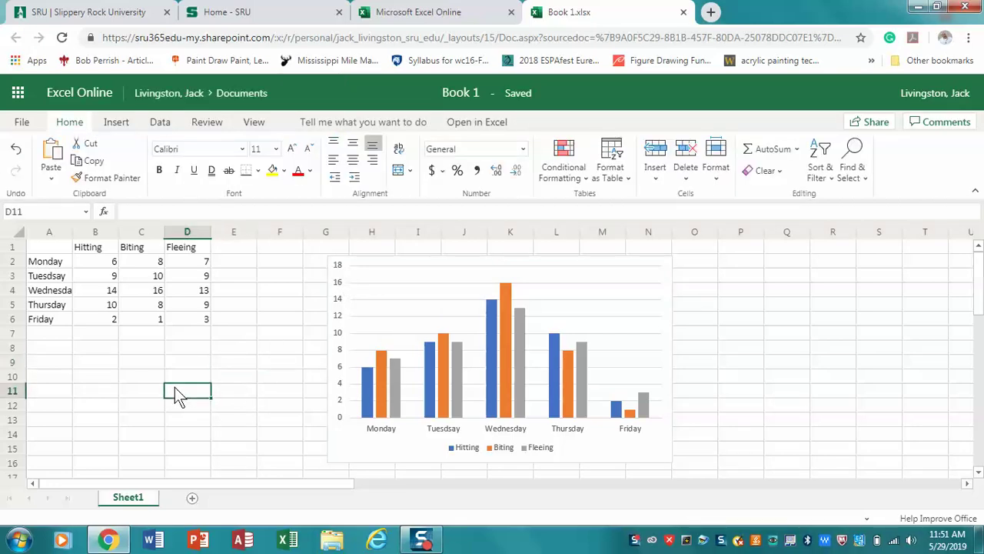
left_click(116, 123)
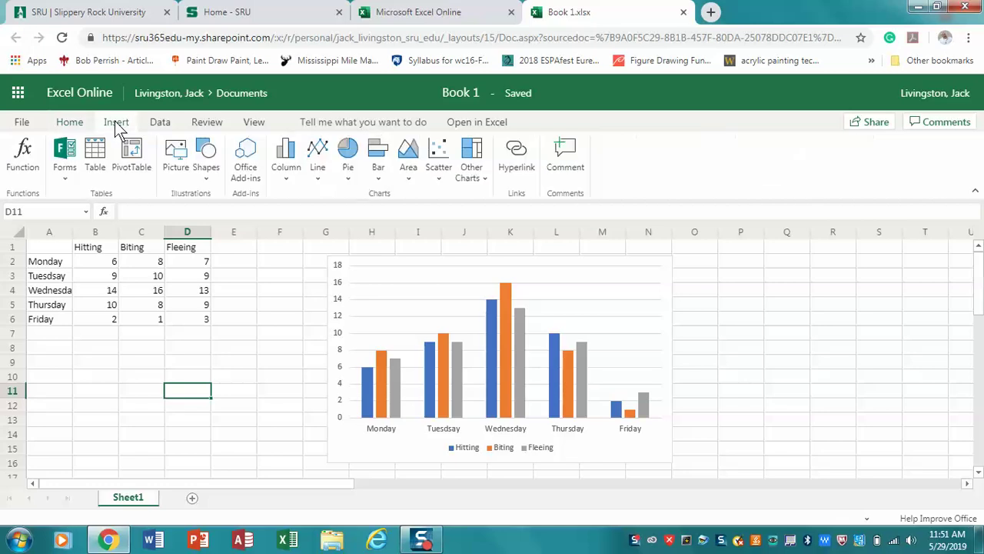
left_click(281, 158)
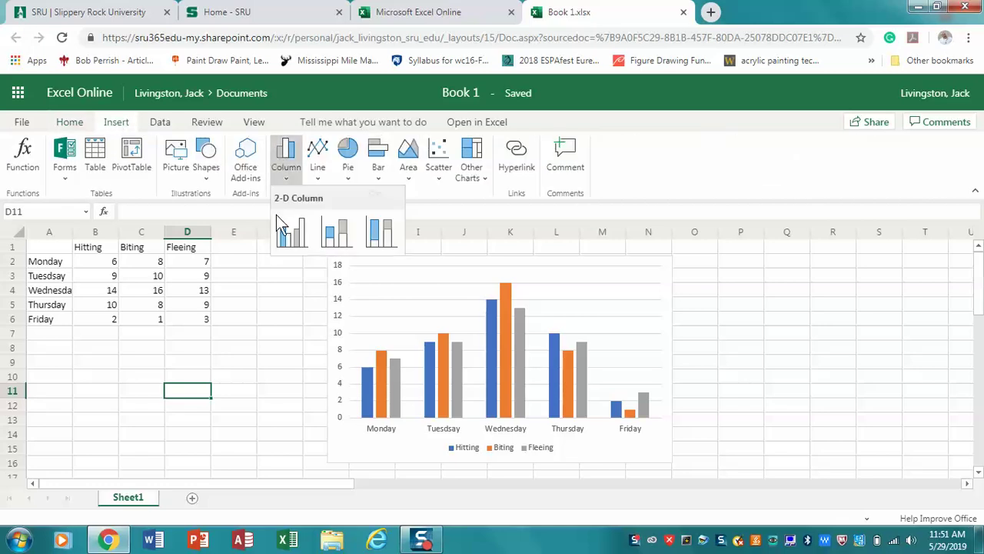
left_click(287, 235)
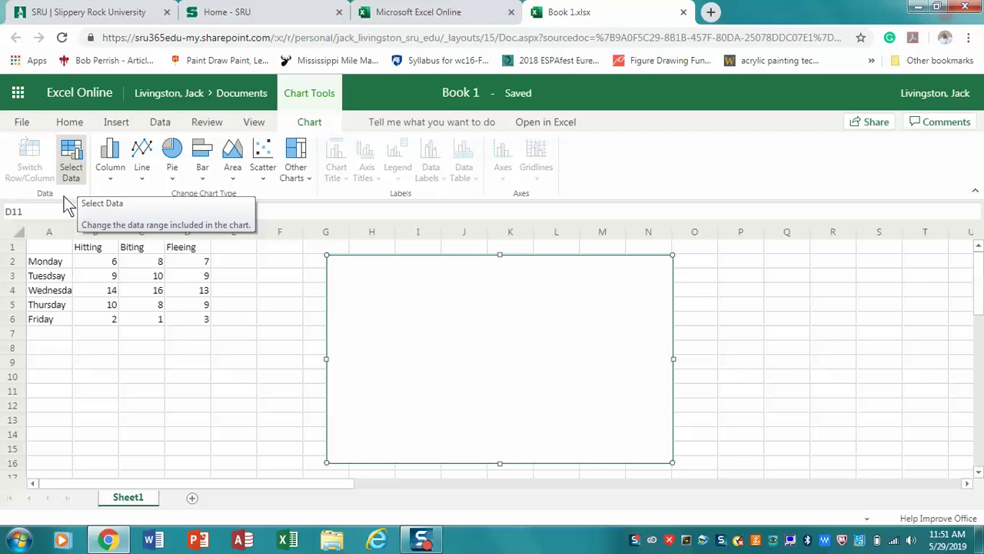
Set the chart's data range to A1:C6 so it plots Hitting and Biting.
left_click(73, 164)
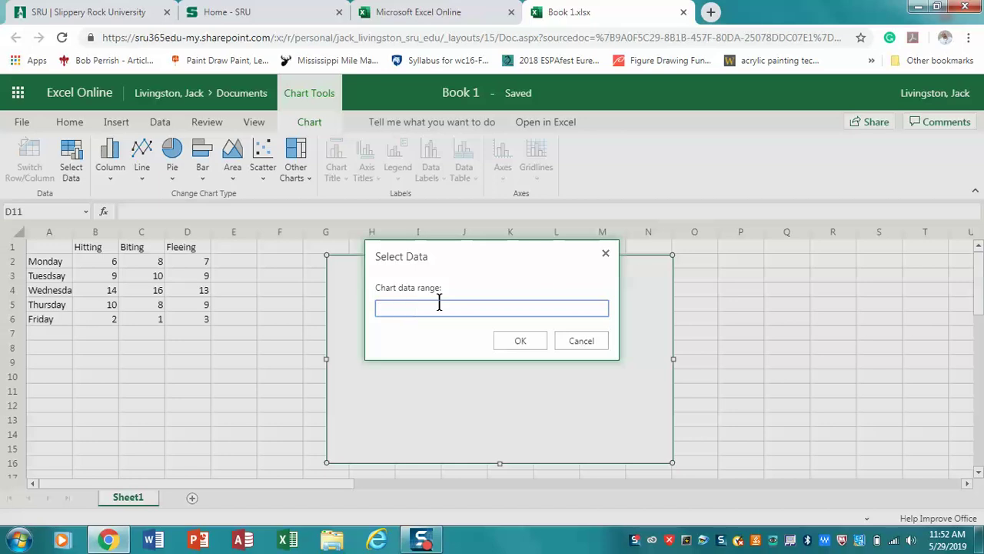
type("A1:")
type("C6")
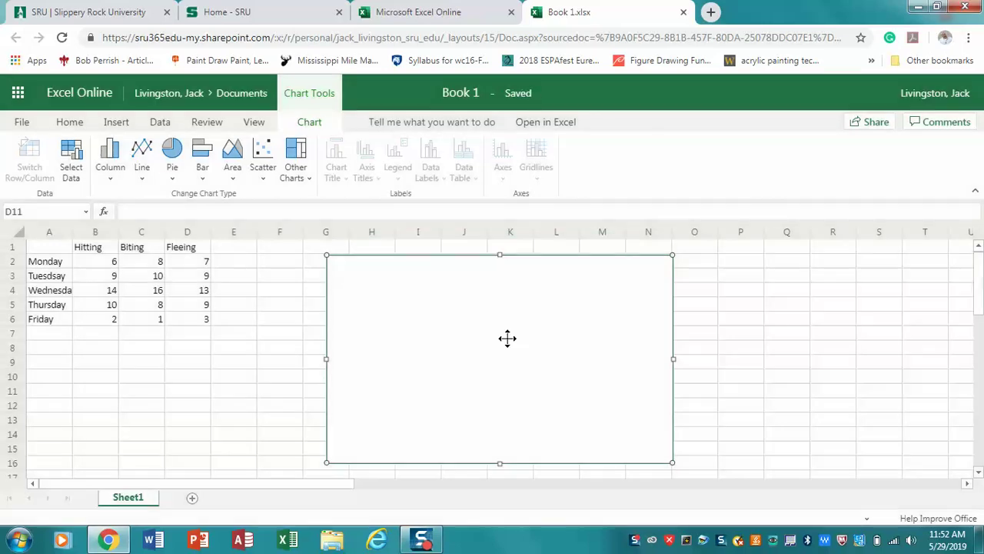
left_click(513, 340)
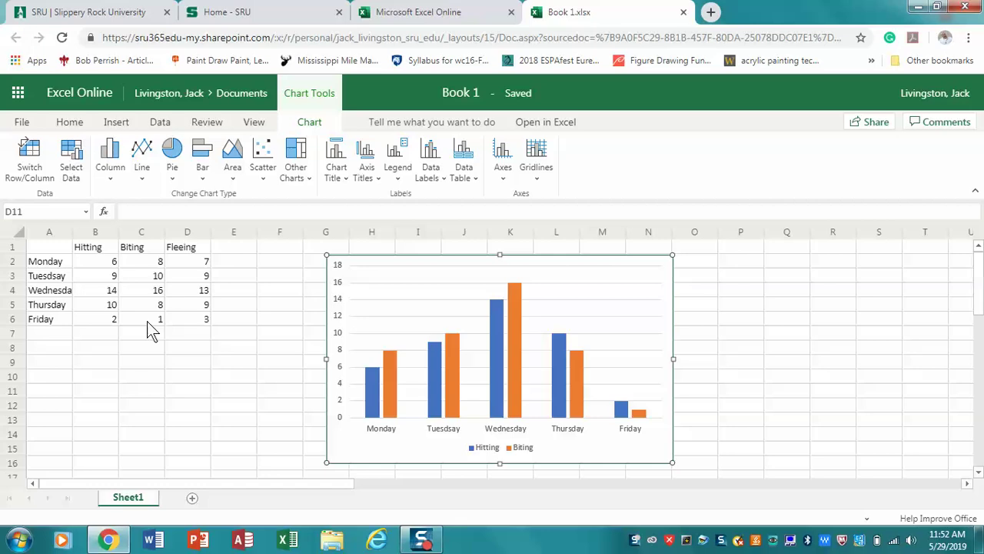
left_click(14, 320)
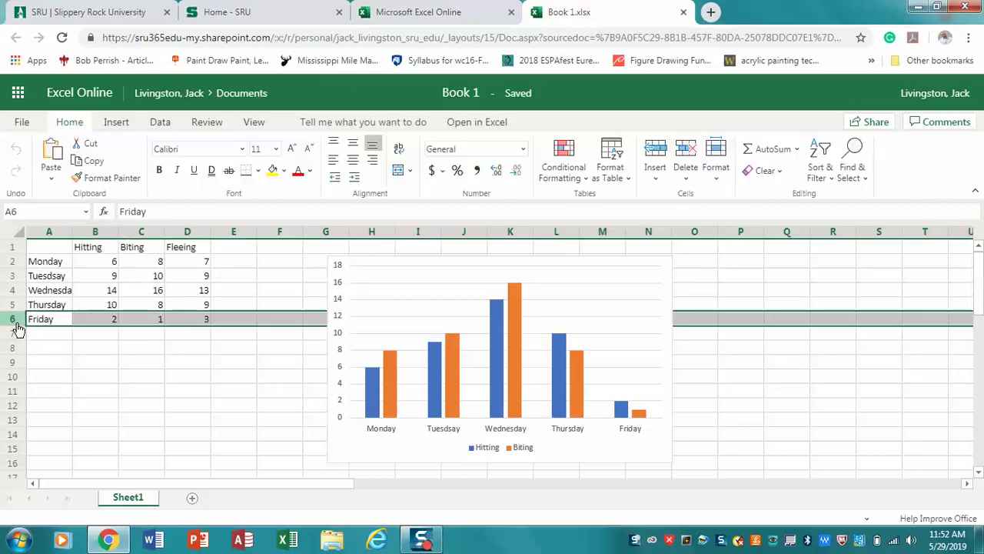
left_click(134, 233)
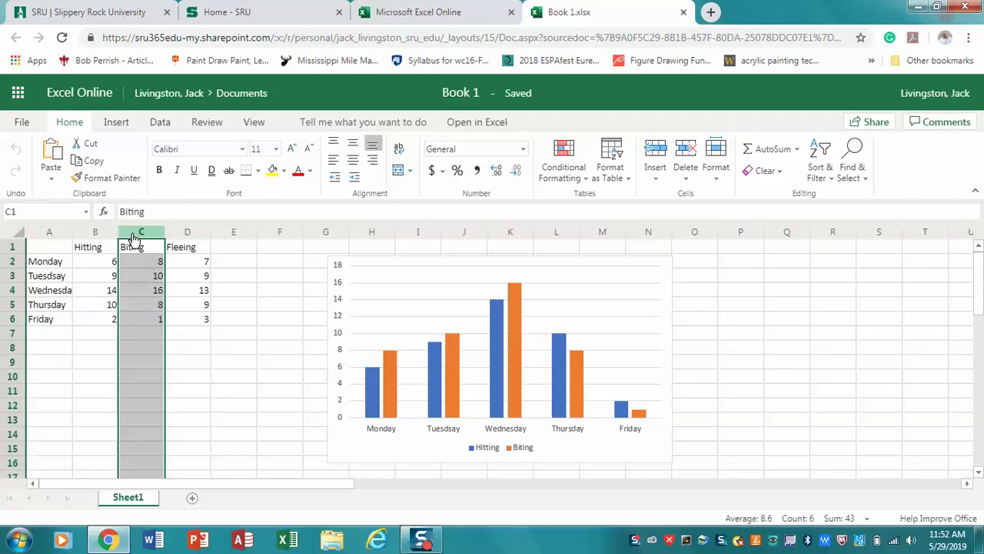
left_click(11, 319)
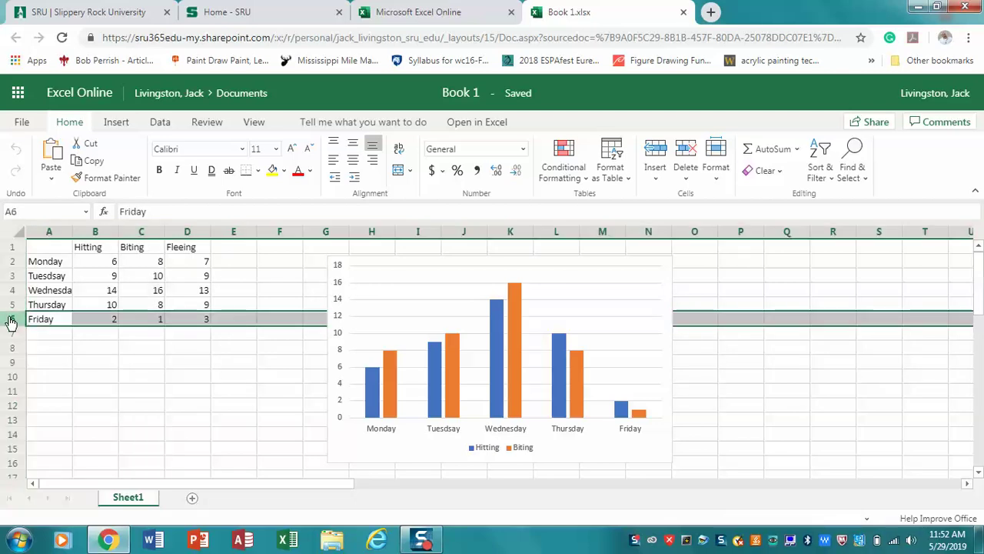
left_click(213, 436)
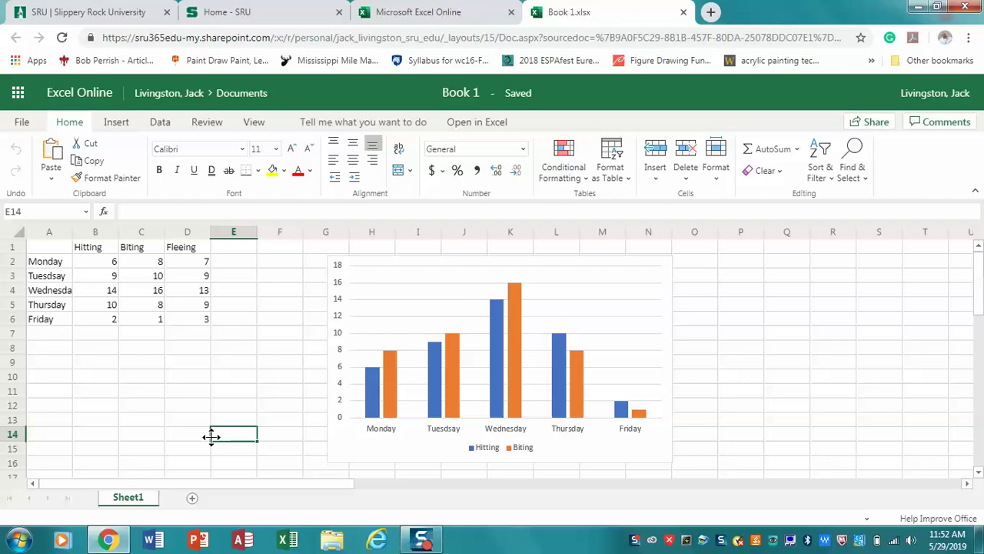
left_click(411, 301)
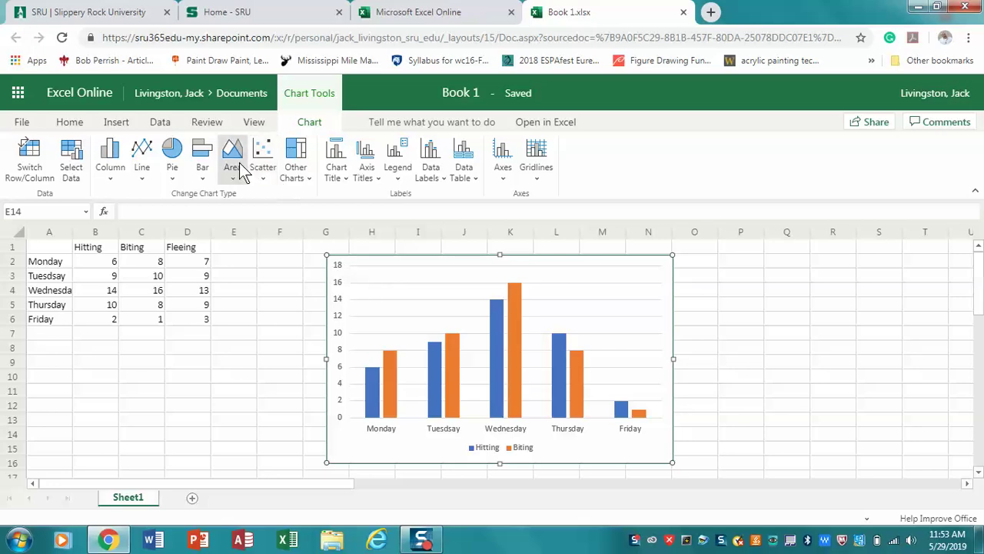
Preview the chart as a 2-D pie, restore clustered columns, and show the Chart Title choices.
left_click(175, 160)
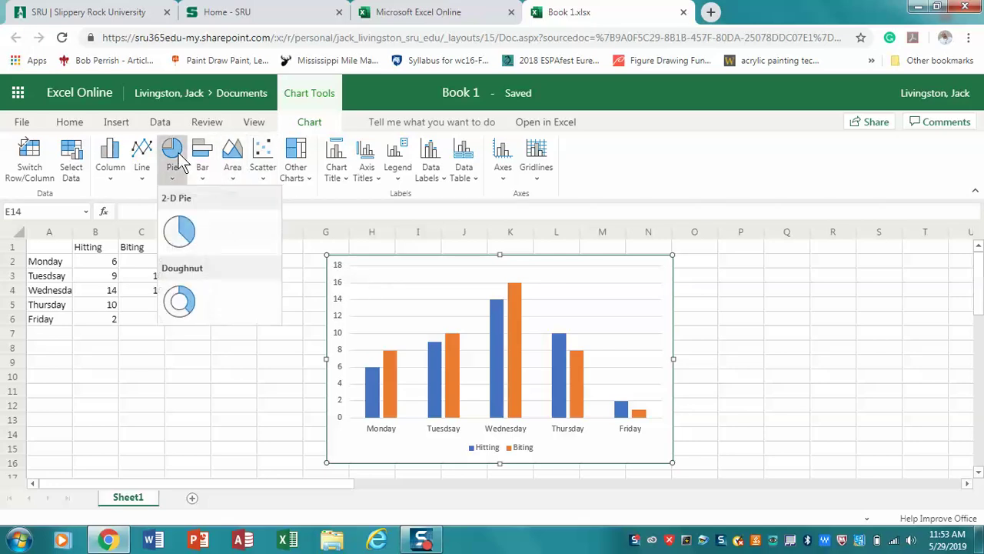
left_click(180, 231)
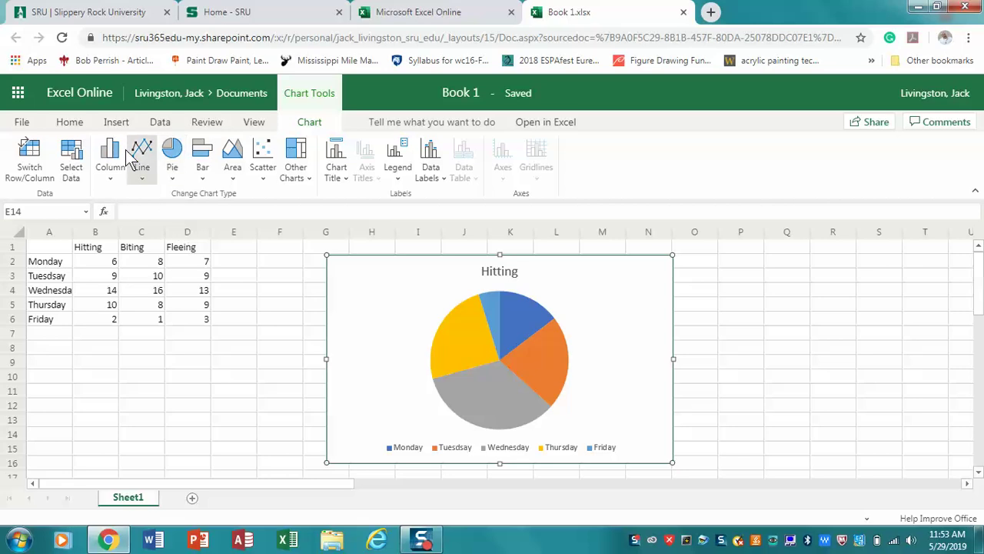
left_click(101, 158)
left_click(114, 229)
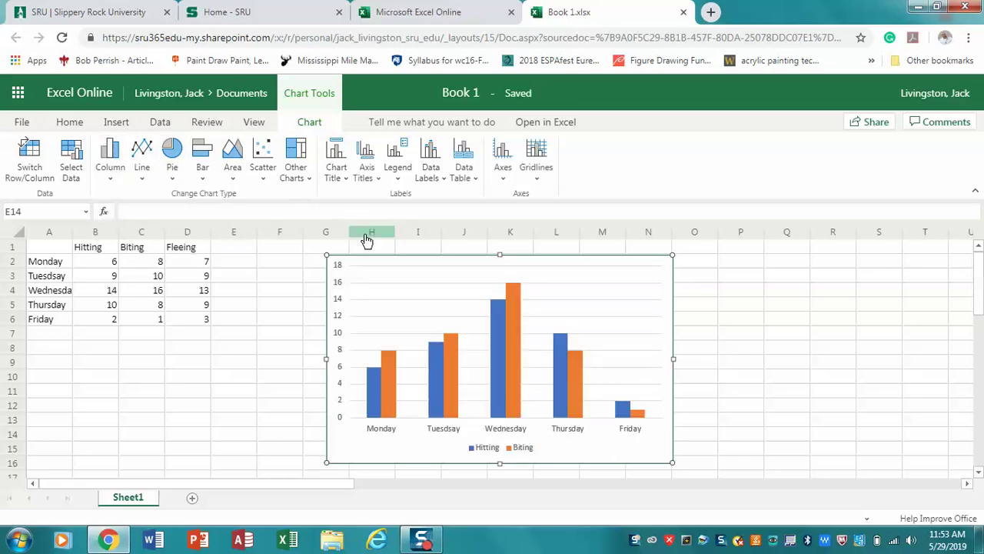
left_click(343, 180)
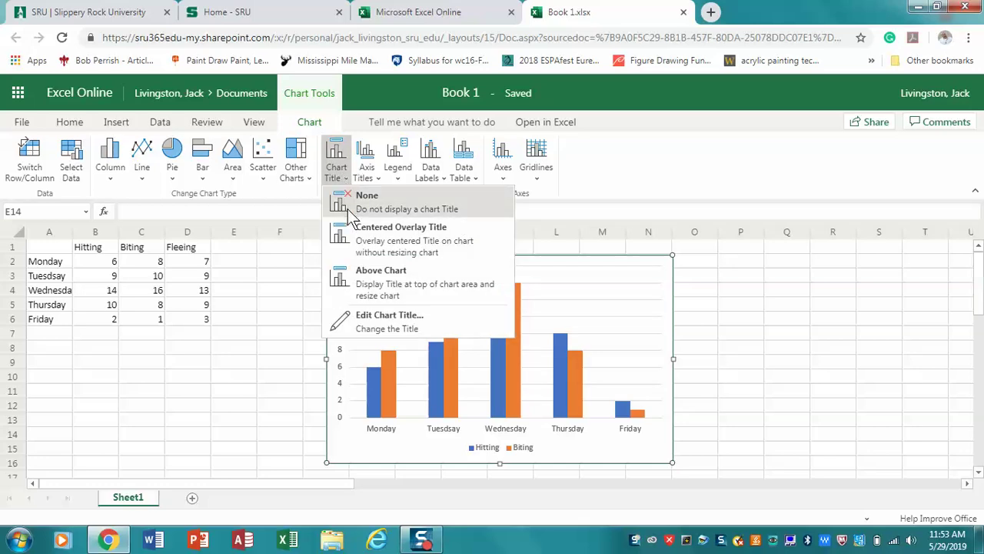
Add the chart title 'behaviors' above the chart.
left_click(343, 283)
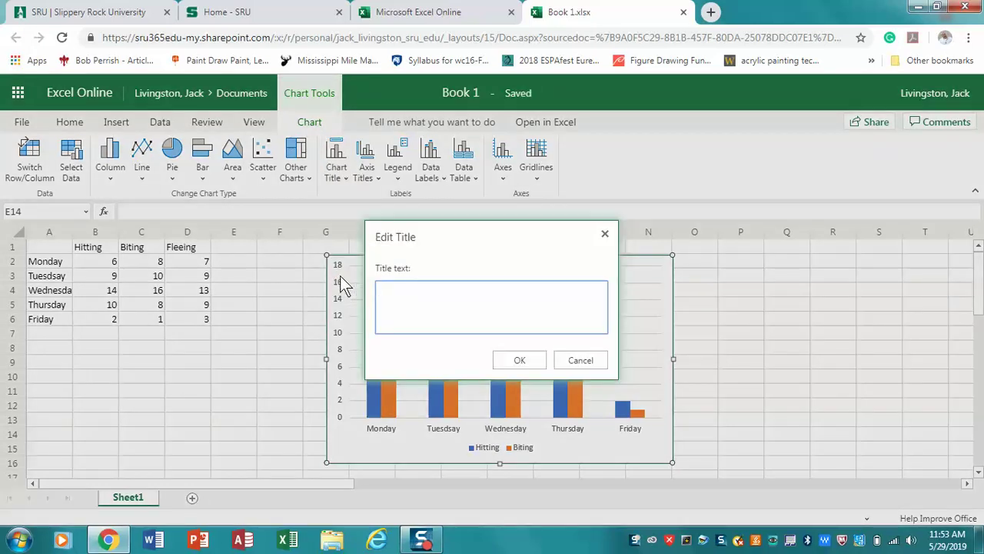
type("behaviors")
left_click(520, 361)
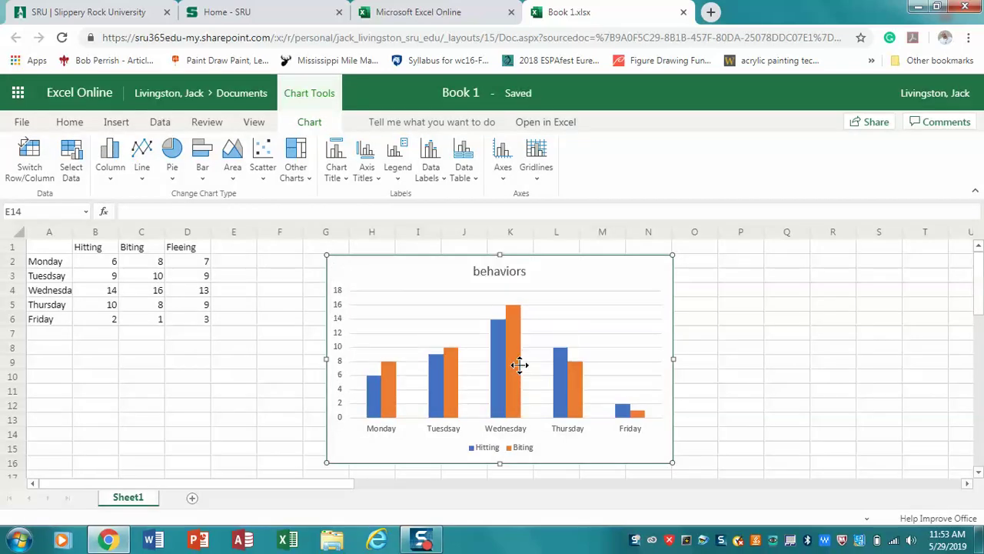
Add a horizontal axis title 'Days of the Week' below the axis.
left_click(378, 179)
mouse_move(379, 198)
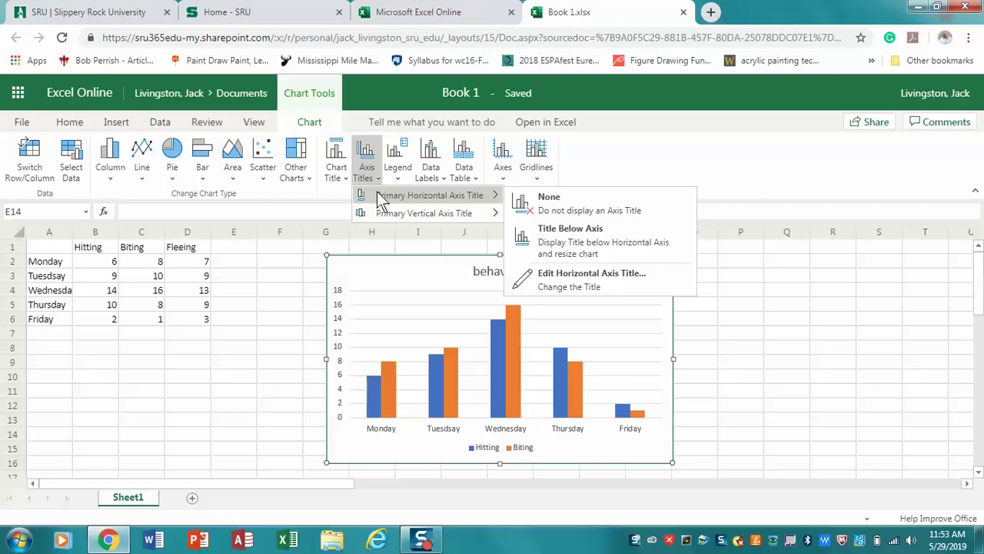
left_click(555, 237)
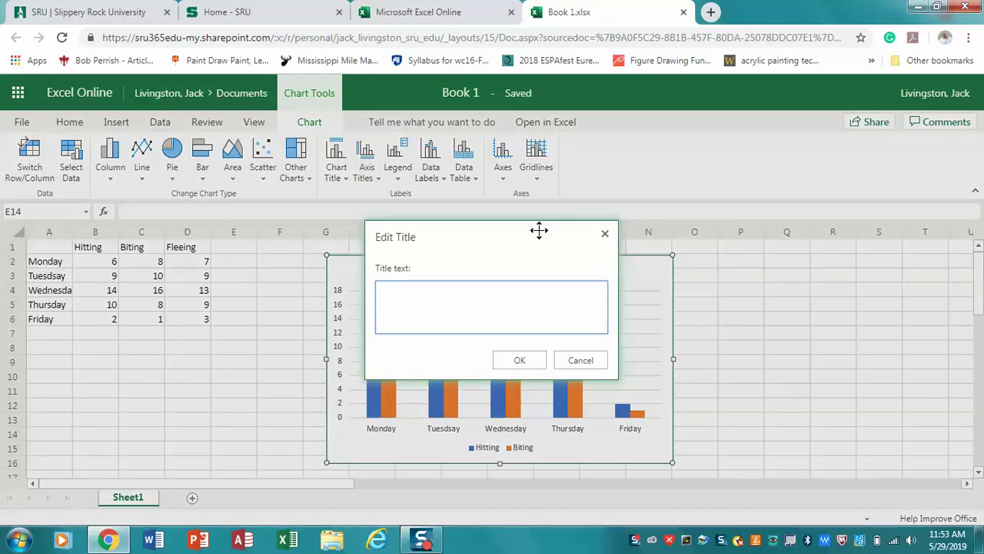
type("Days of the Week")
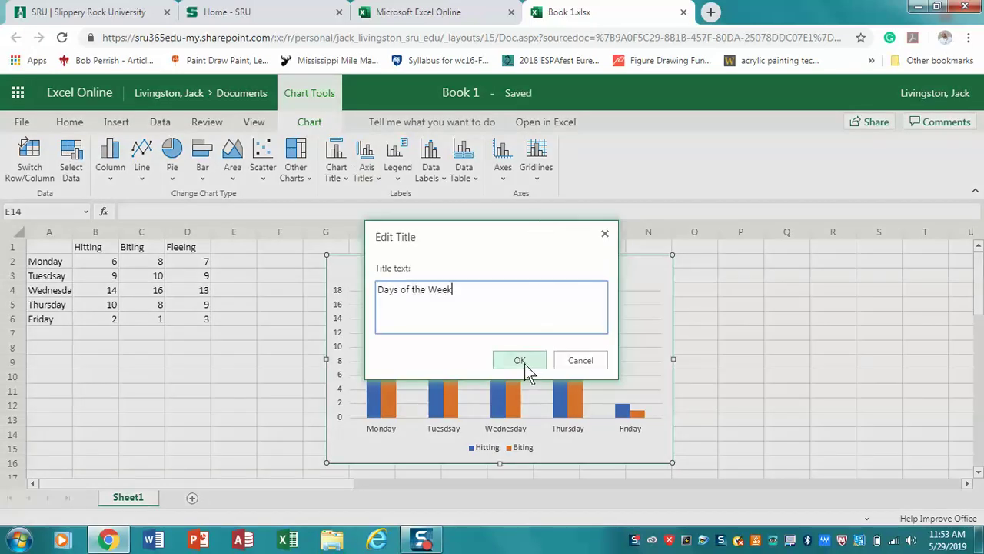
left_click(525, 364)
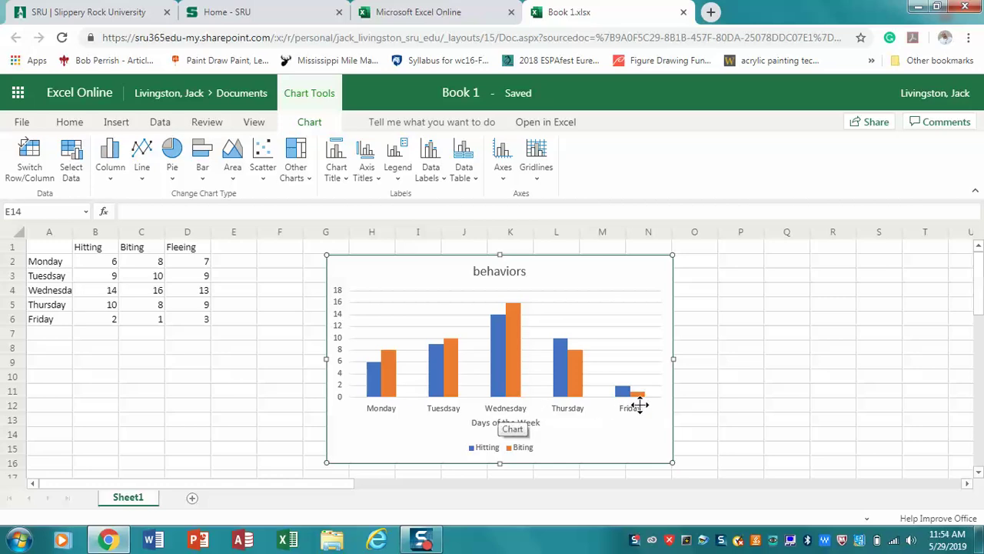
Add a rotated vertical axis title reading 'Frequency'.
left_click(369, 167)
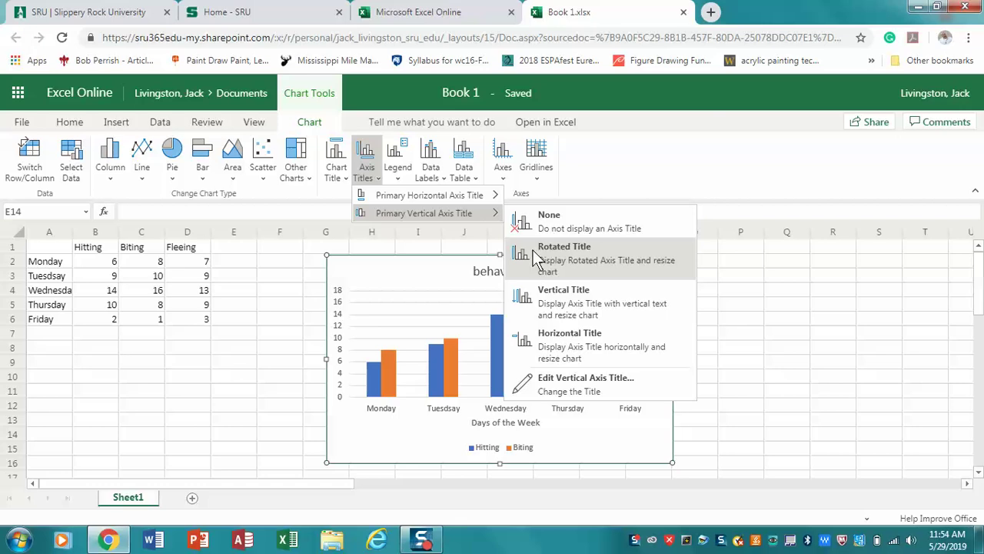
left_click(533, 250)
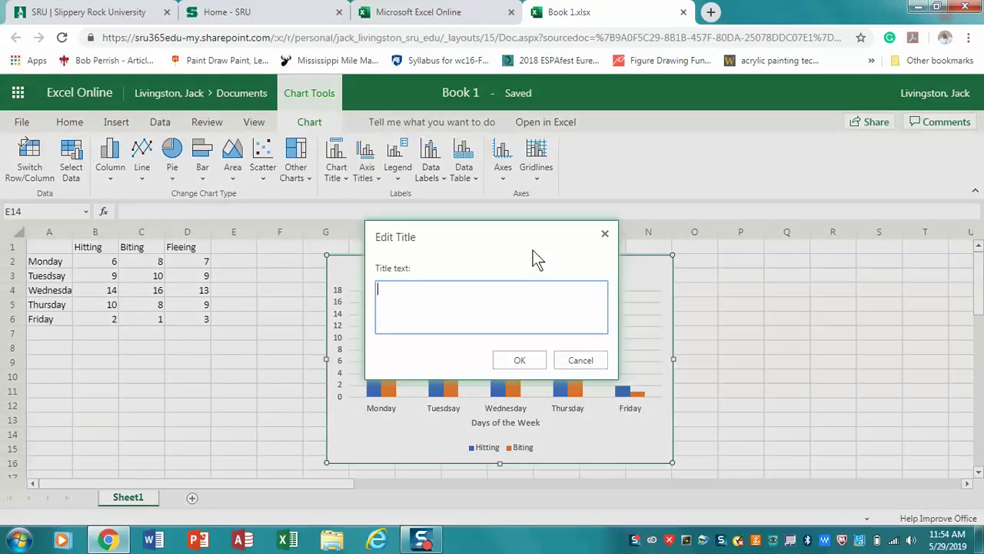
type("Frequency")
left_click(523, 360)
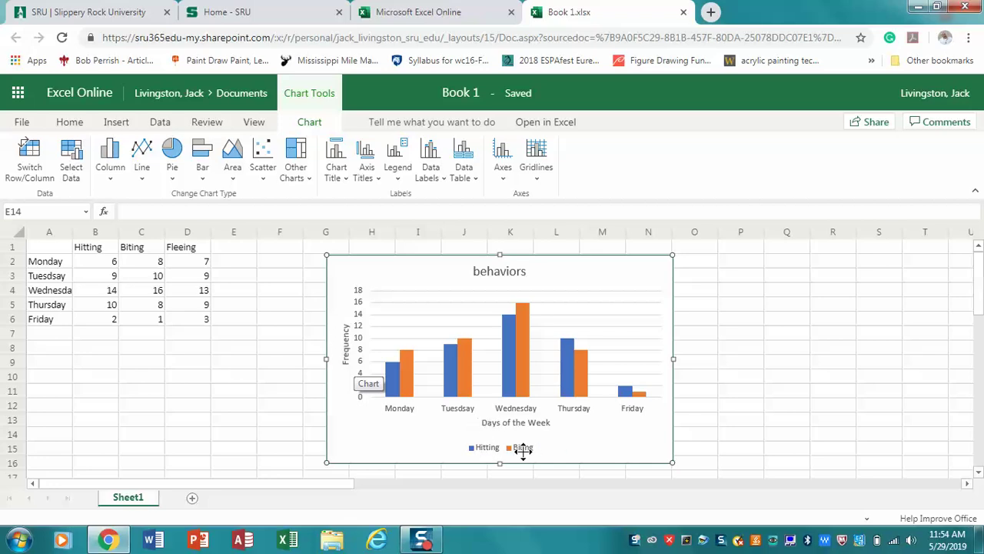
Show the Hitting and Biting legend at the right of the chart.
left_click(399, 174)
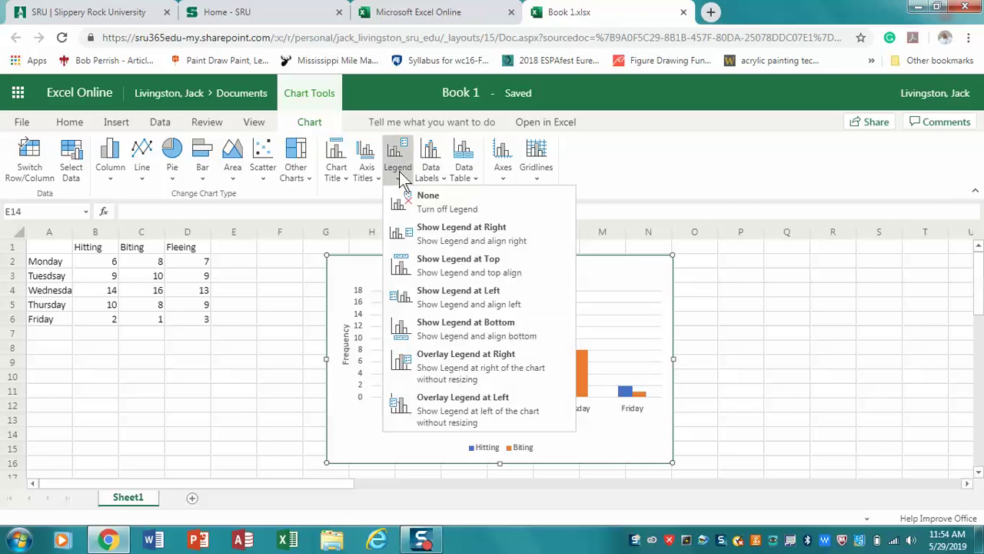
left_click(421, 234)
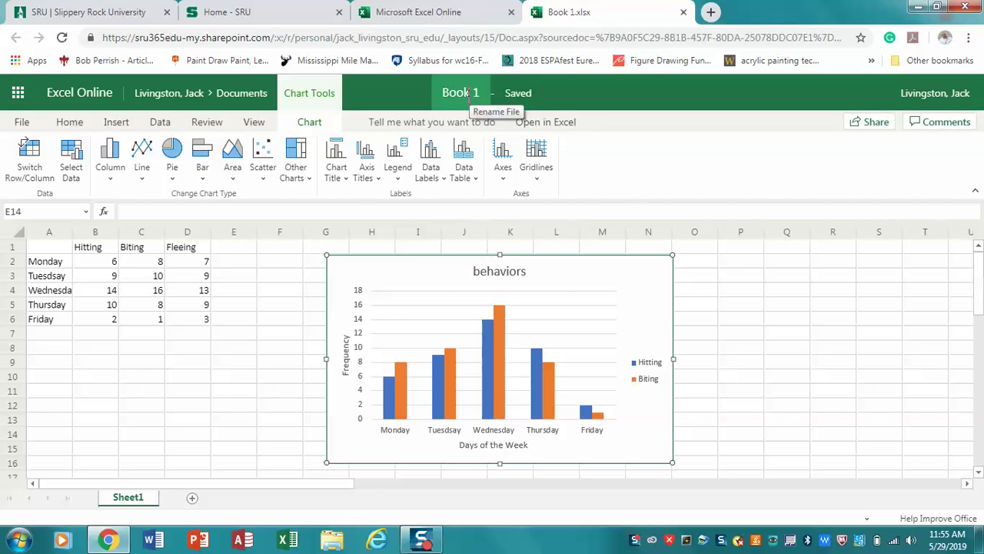
Rename the workbook from Book 1 to 'Example Graph worksheet' and open the Office 365 apps list.
left_click(467, 92)
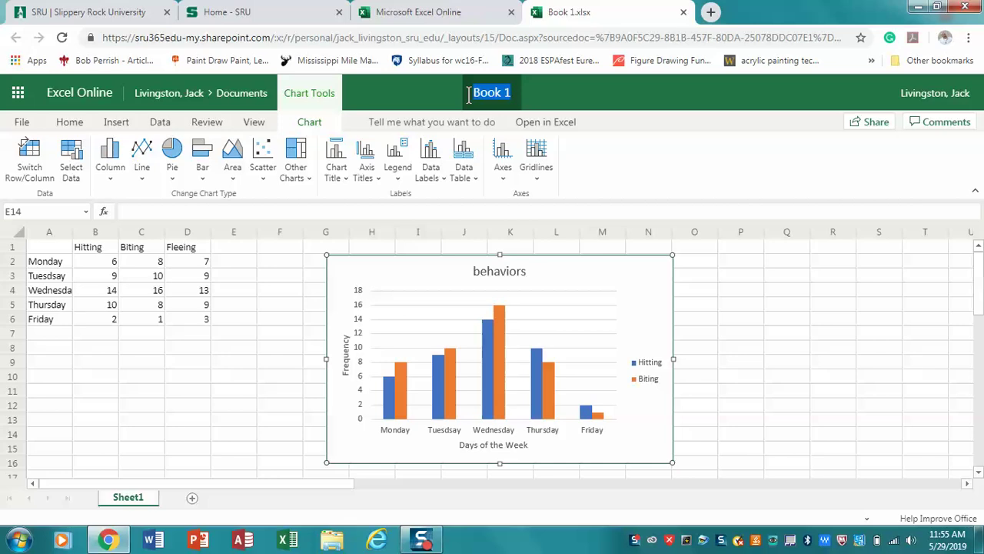
type("Example Graph worksheet")
key("Return")
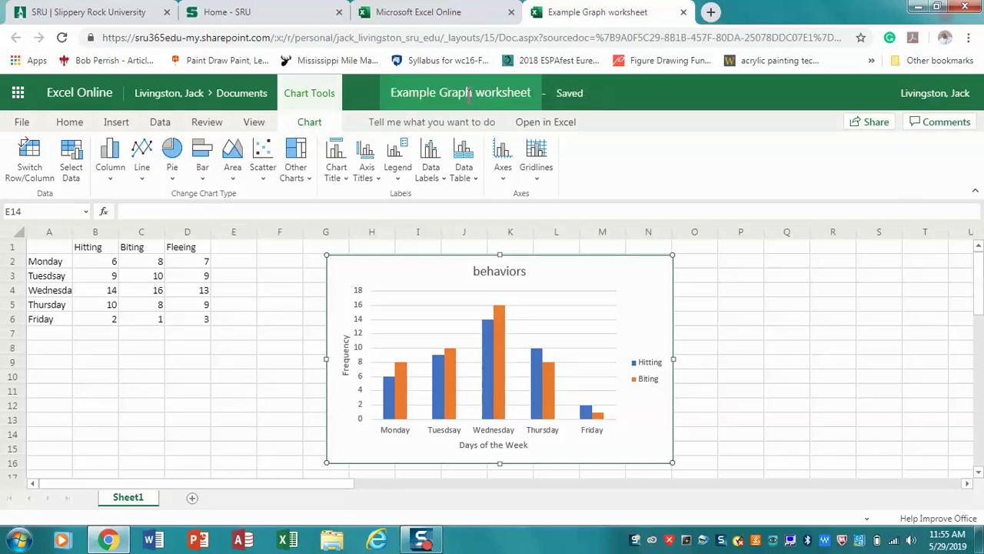
left_click(18, 93)
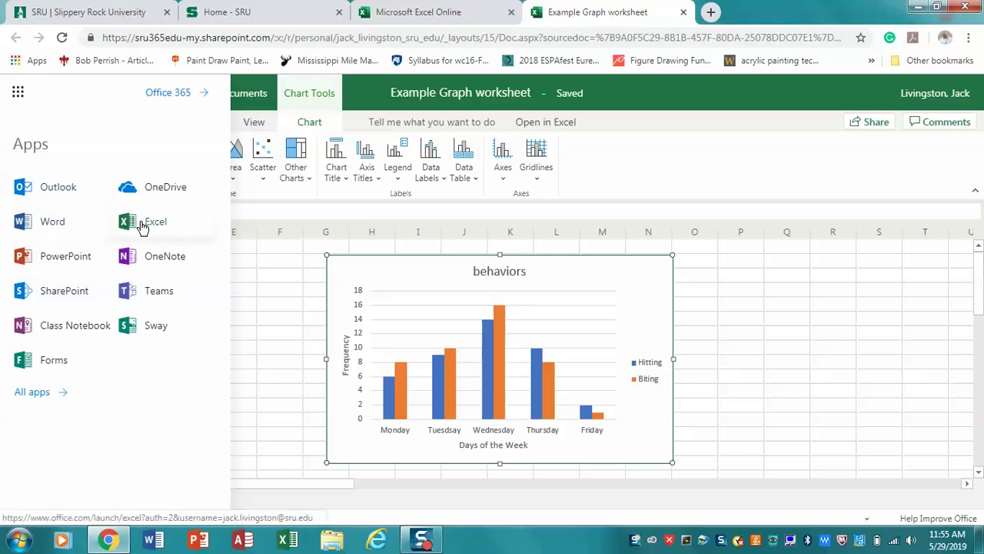
Open the Excel start page and scroll to the Recent list showing 'Example Graph worksheet'.
left_click(143, 222)
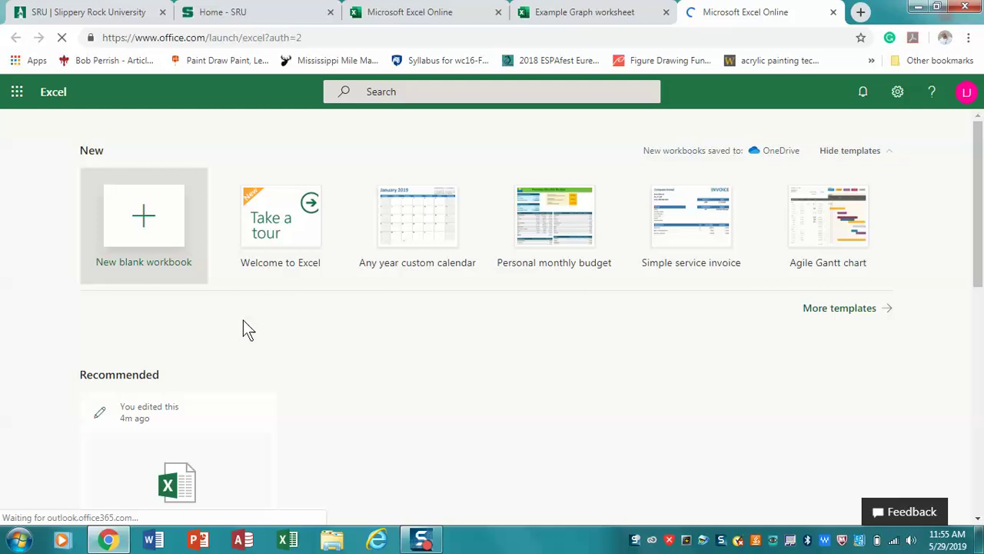
left_click_drag(981, 192, 974, 288)
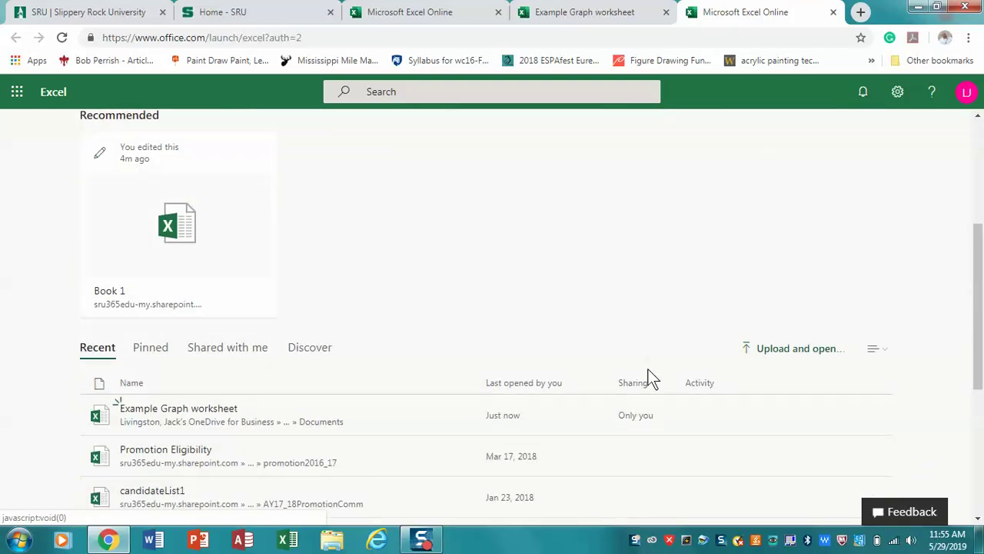